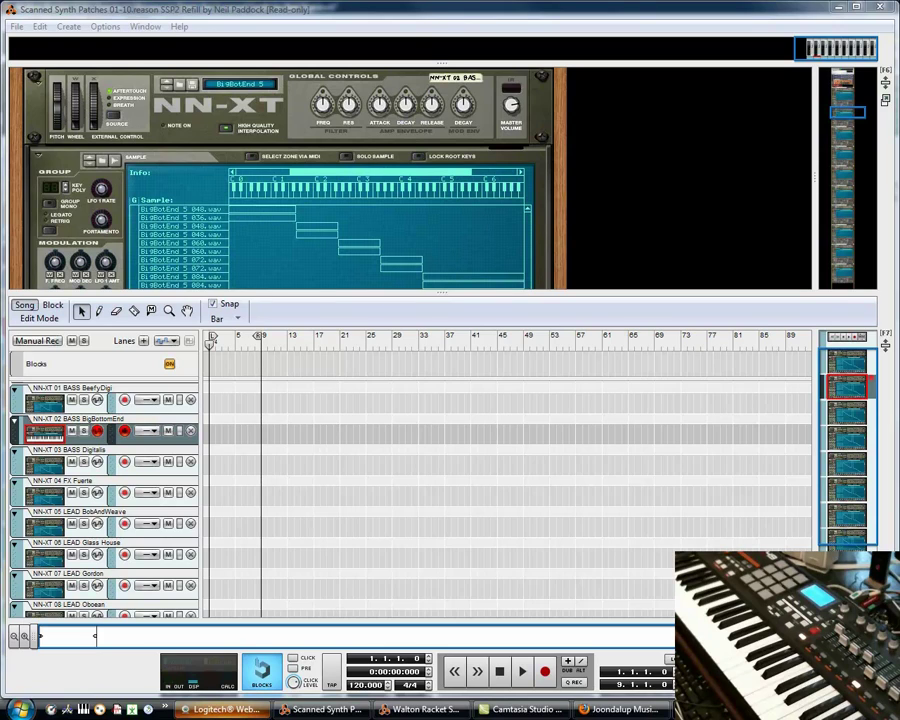
- Focus the open Scanned Synth Patches 01-10 song window in Reason
click(683, 428)
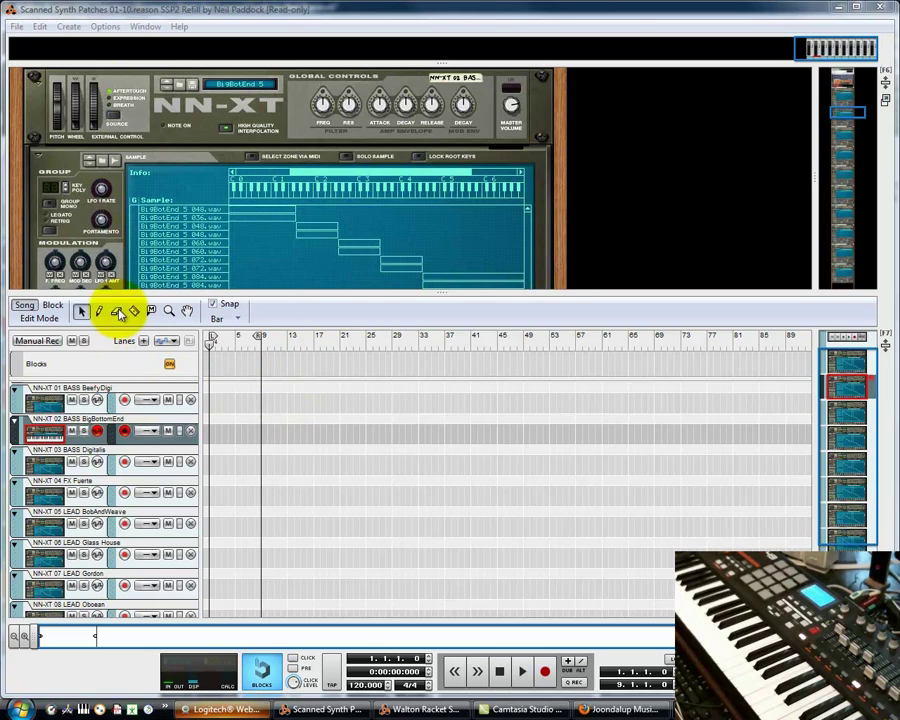
- View and dismiss the refill's Song Information, then select track 01's BeefyDigi bass patch
click(17, 26)
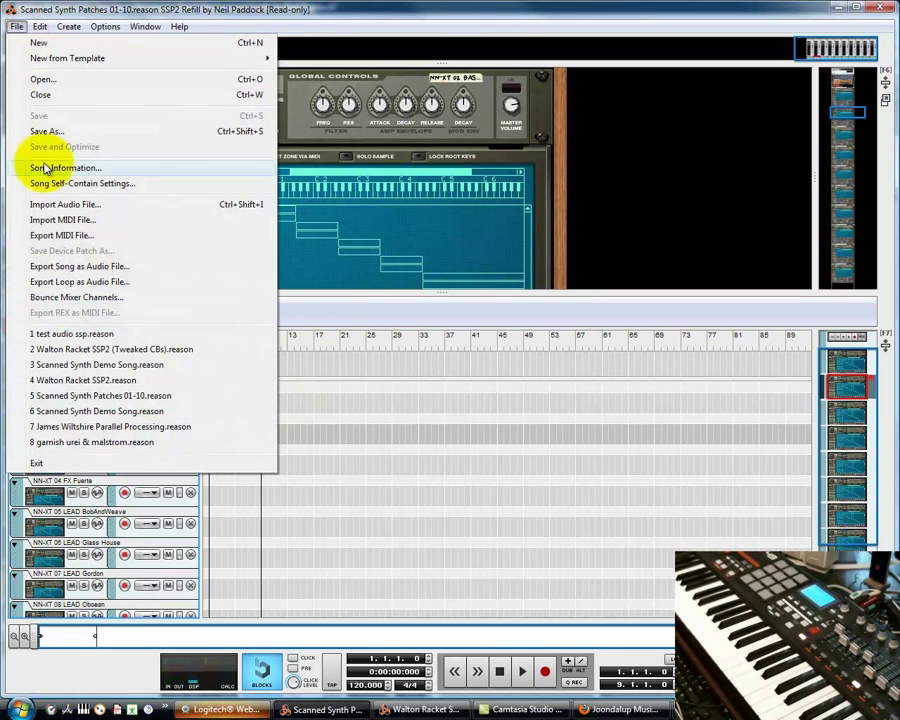
click(46, 168)
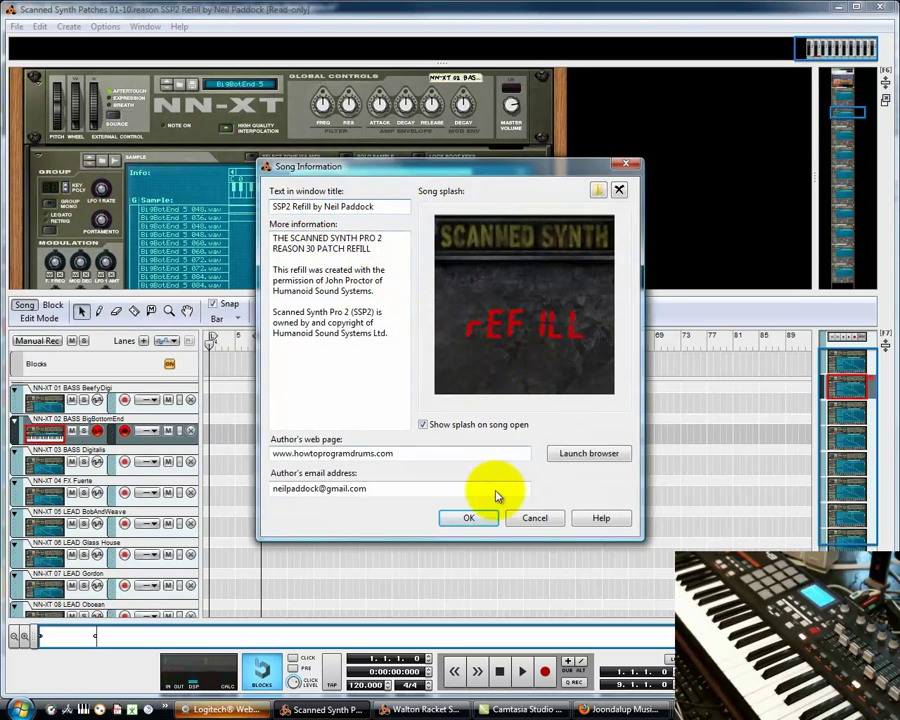
click(469, 517)
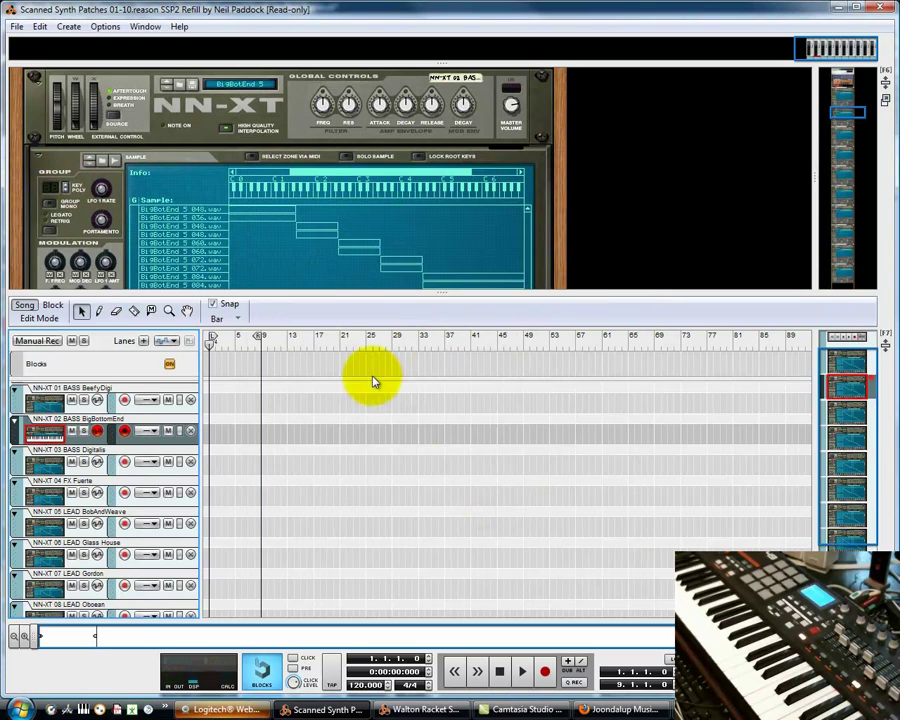
click(135, 393)
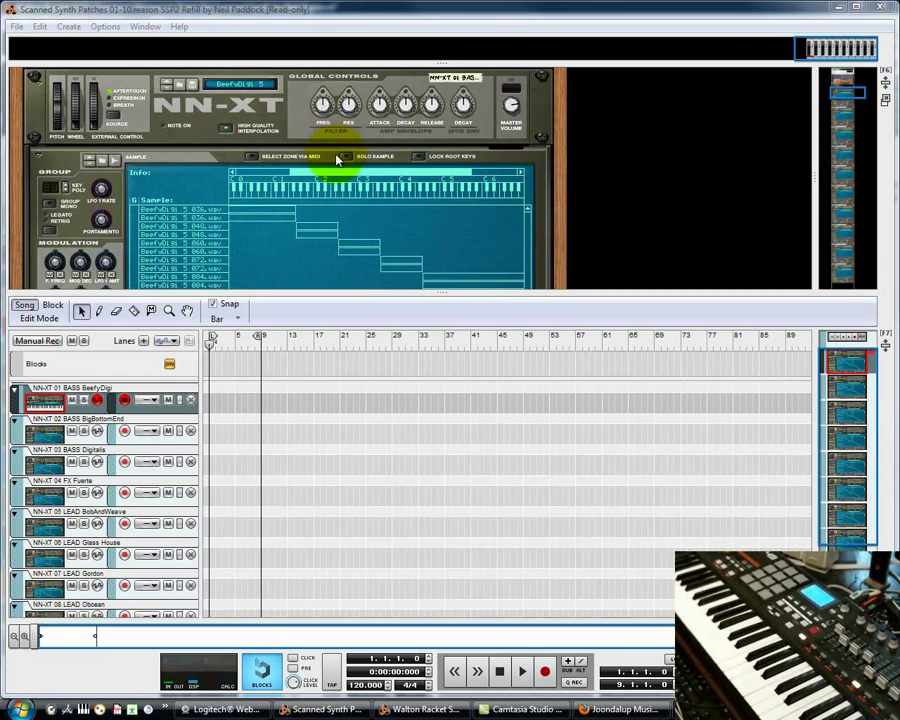
- Turn off Select Zone via MIDI on the NN-XT and select track 02's BigBottomEnd bass
click(253, 160)
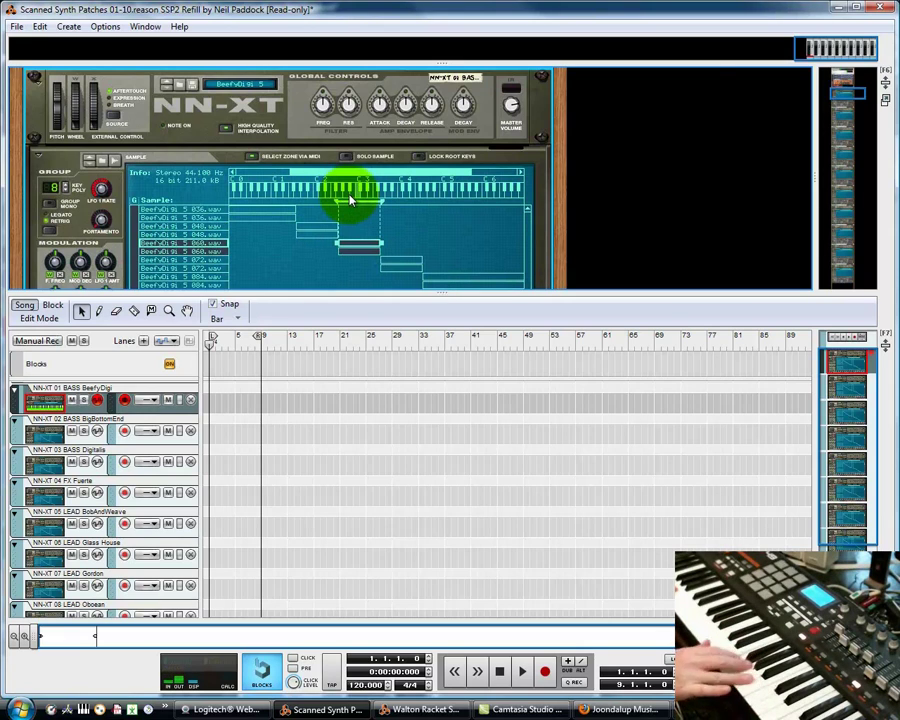
click(103, 428)
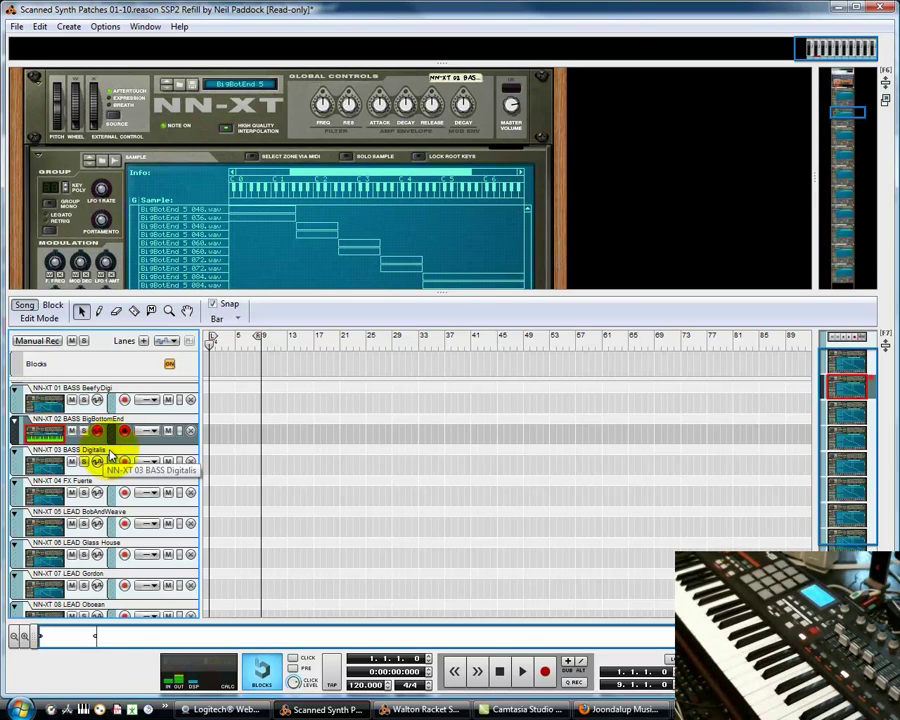
- Audition tracks 03-07: Digitalis bass, FX Fuerte, BobAndWeave, Glass House and Gordon leads
click(110, 457)
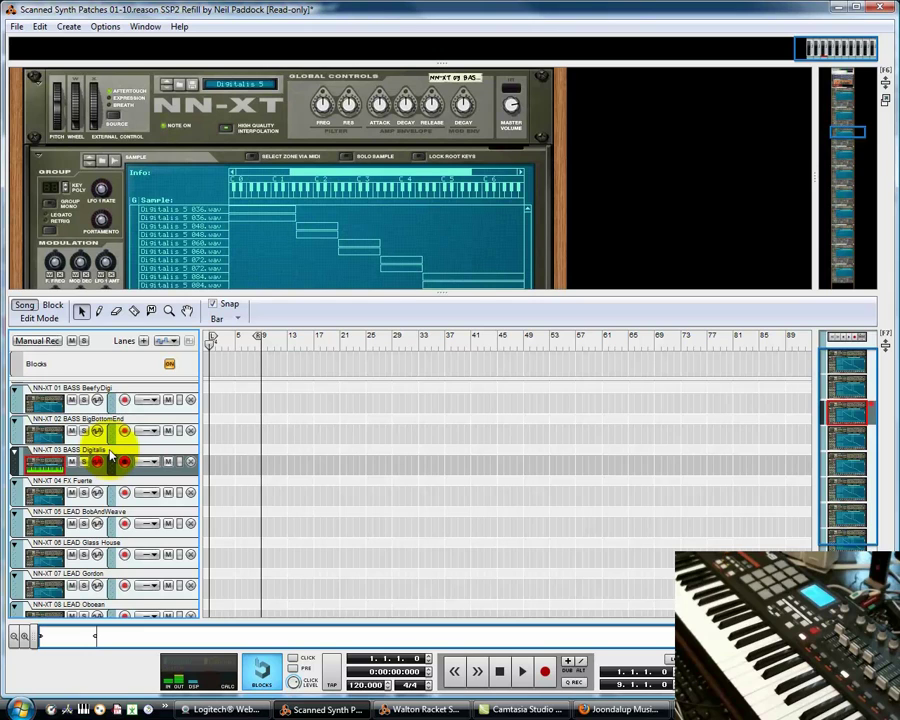
click(110, 488)
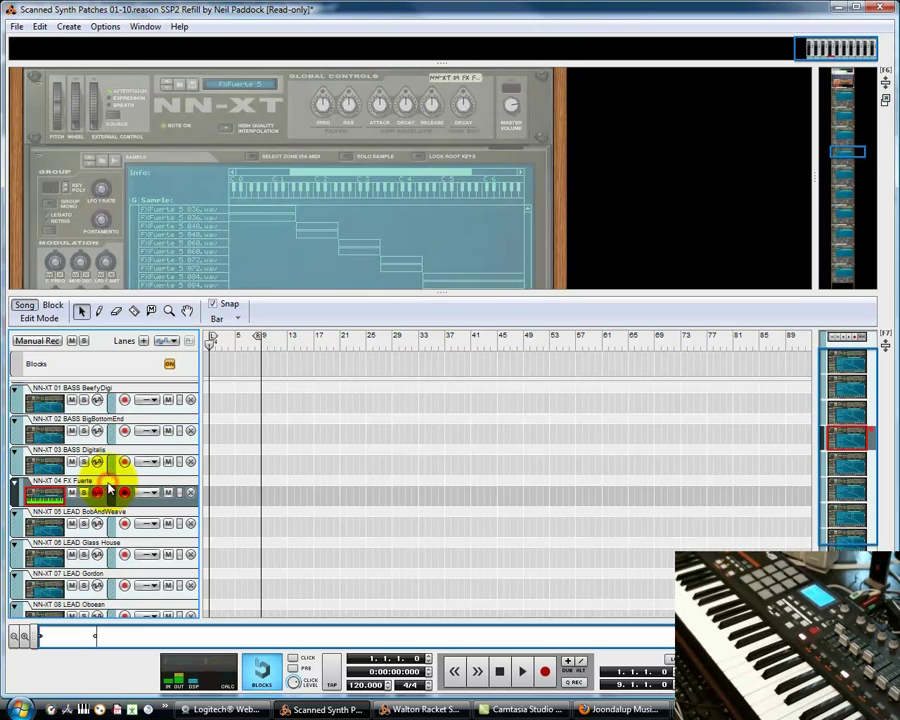
click(107, 521)
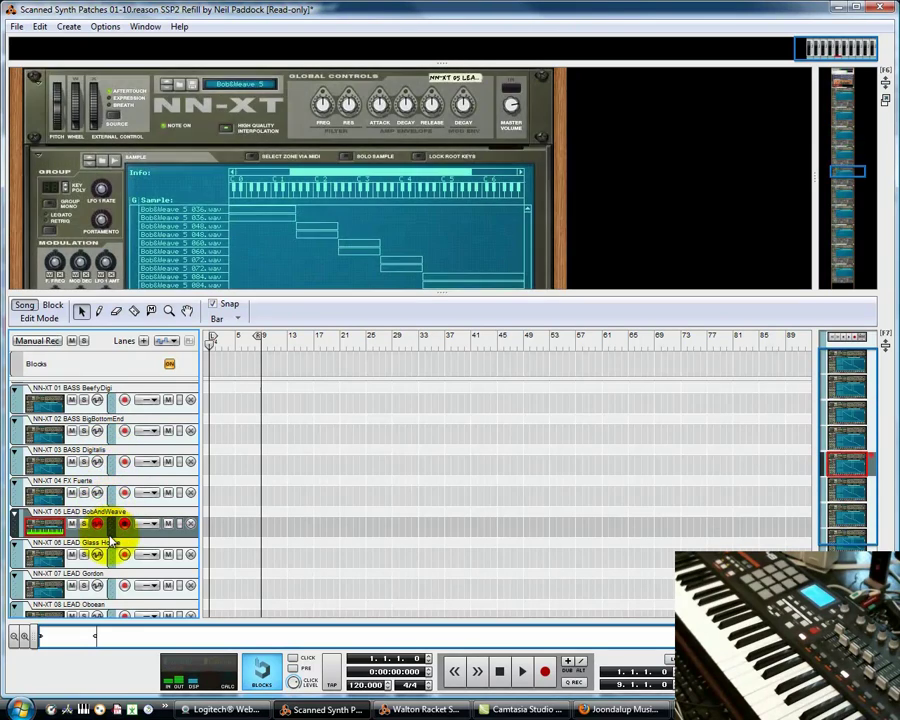
click(107, 547)
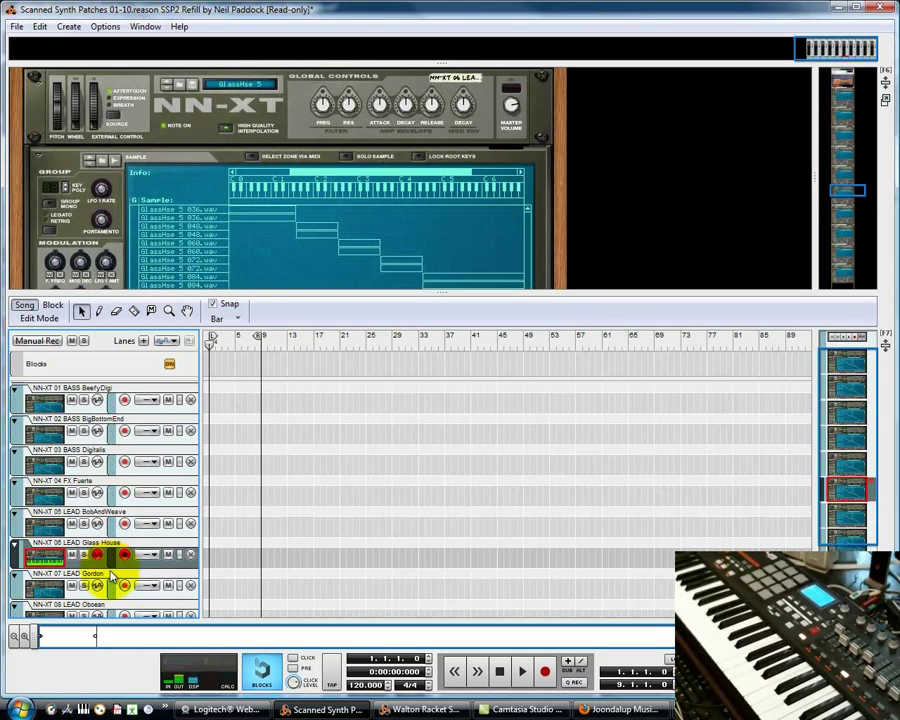
click(111, 578)
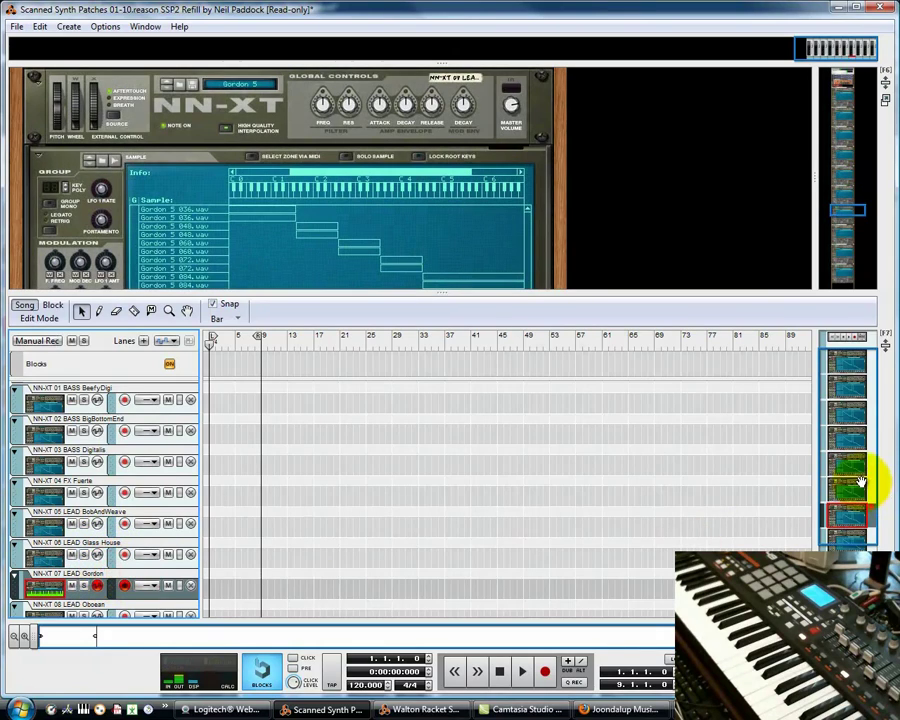
- Scroll down and audition tracks 08-10: Oboean, Ozricky and SetToStun leads
click(856, 476)
click(88, 540)
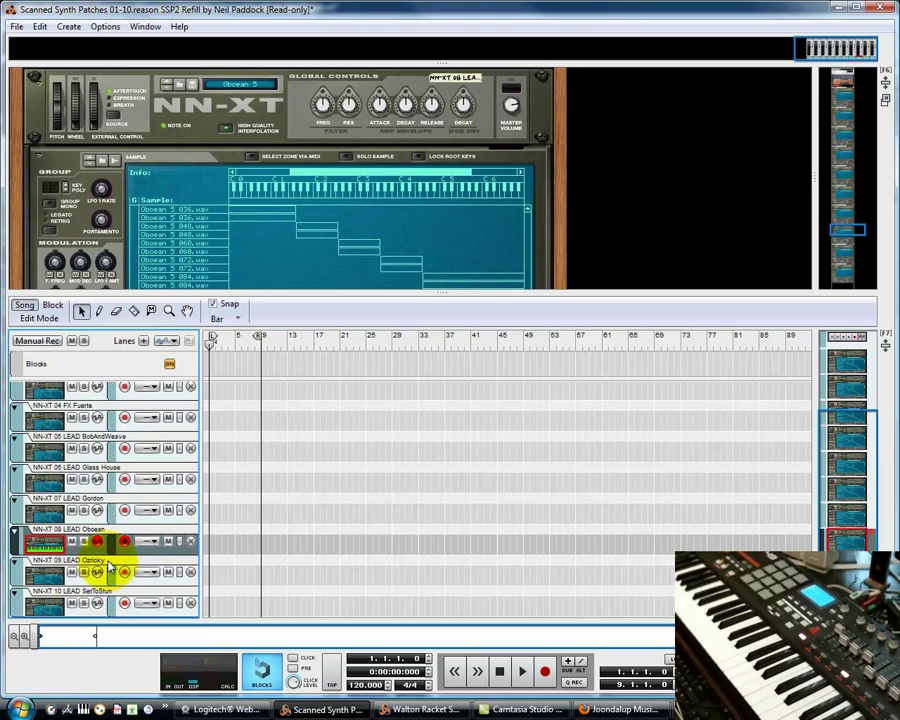
click(110, 568)
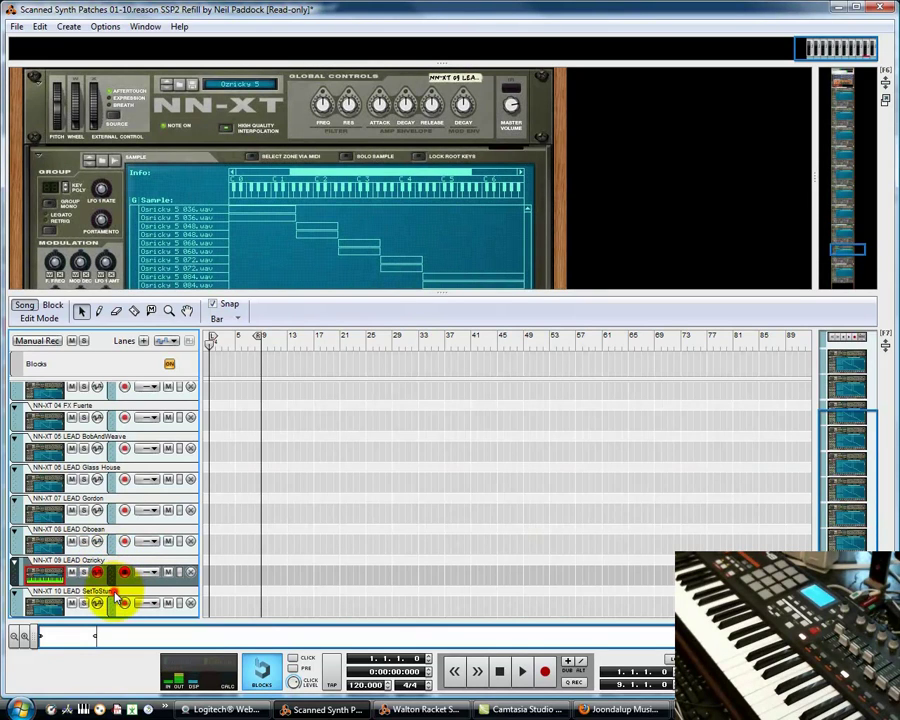
click(115, 600)
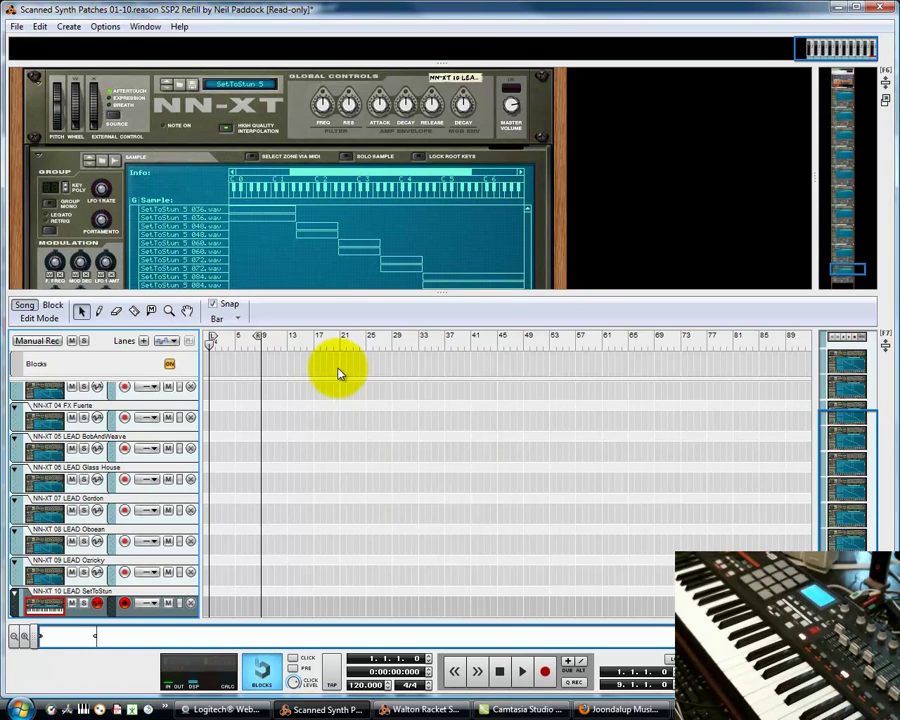
- Open Scanned Synth Patches 11-20.reason from the refill in the Song Browser
click(24, 28)
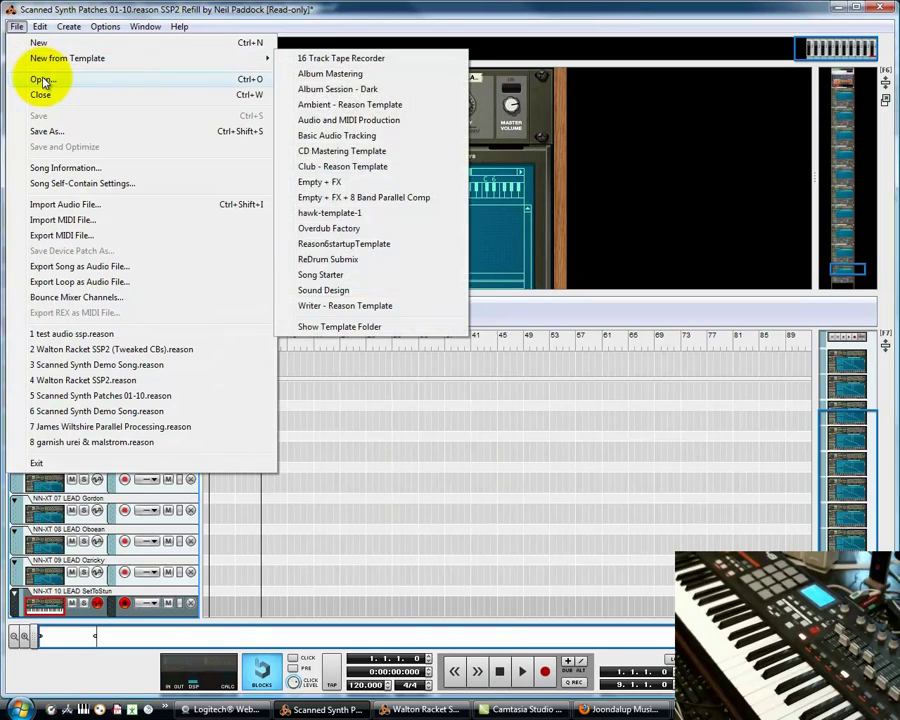
key(Escape)
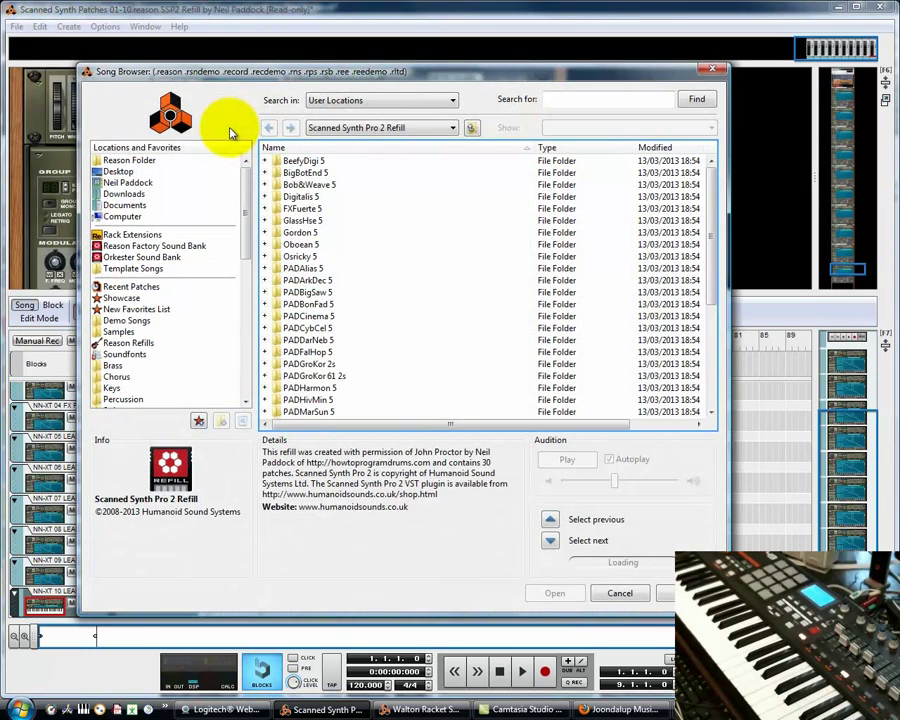
drag(715, 241, 741, 408)
click(350, 388)
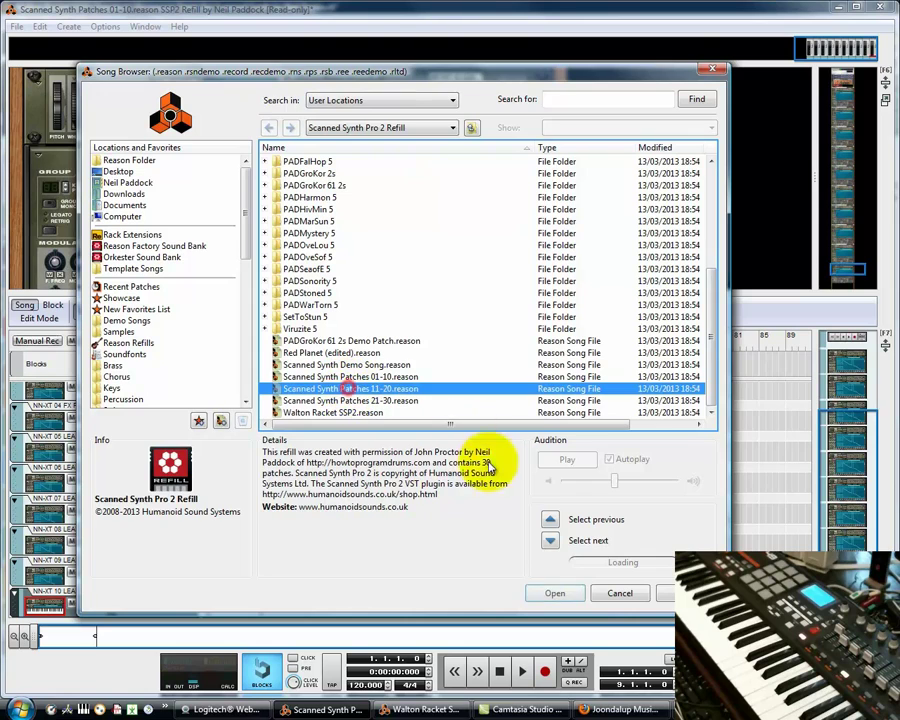
click(555, 594)
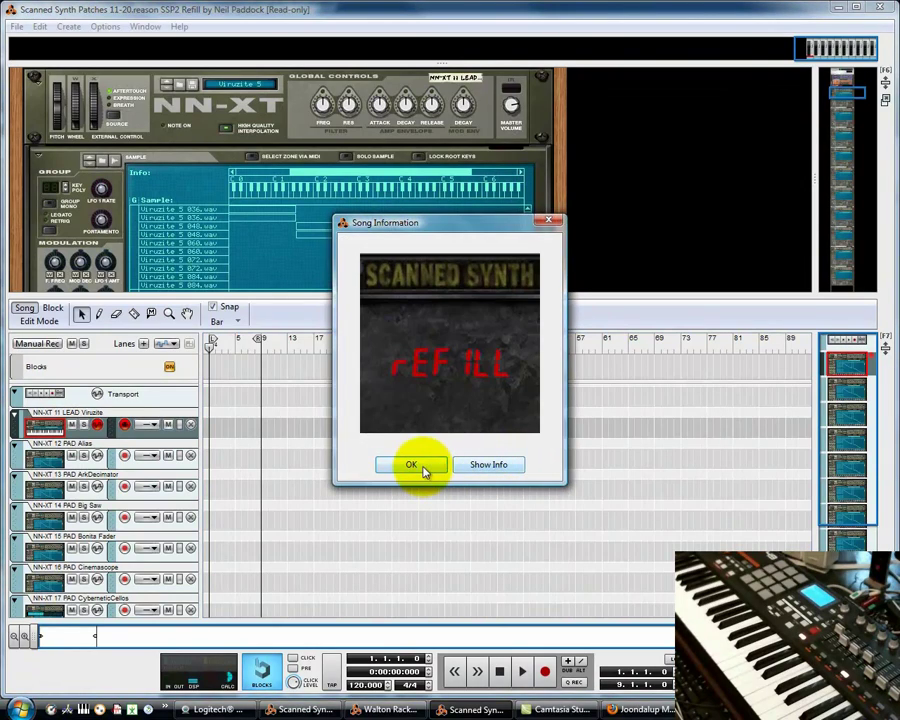
- Dismiss the 11-20 splash and audition track 12's Alias and track 13's ArkDecimator pads
click(413, 466)
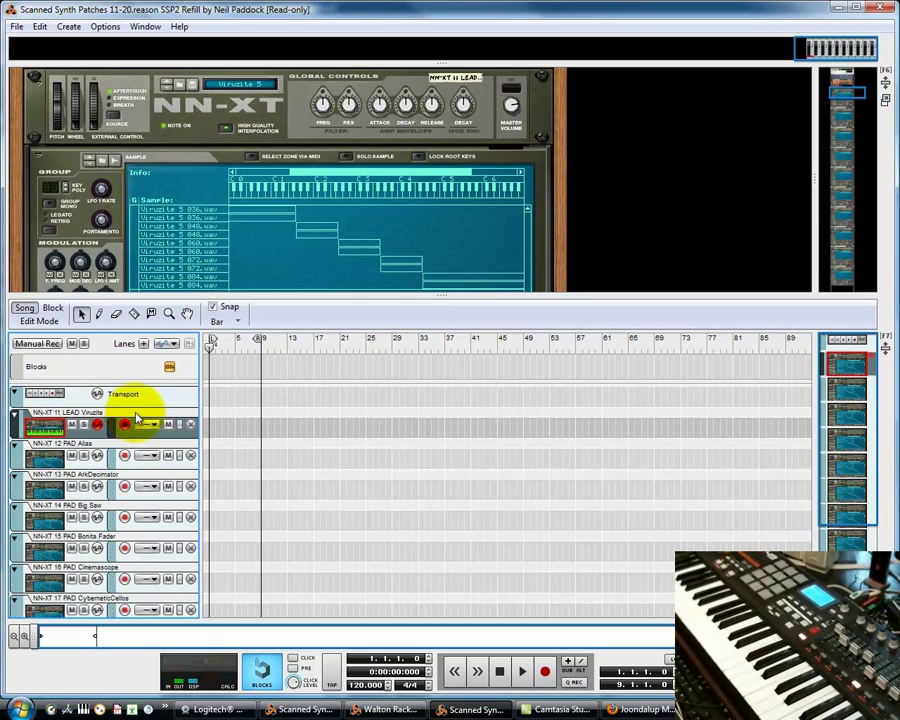
click(124, 451)
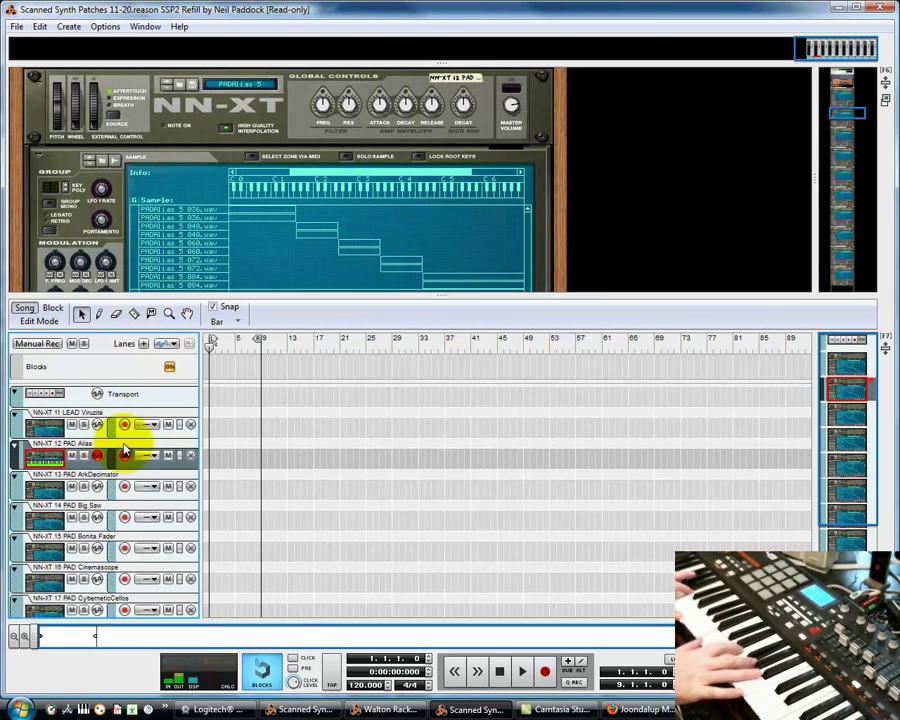
click(118, 485)
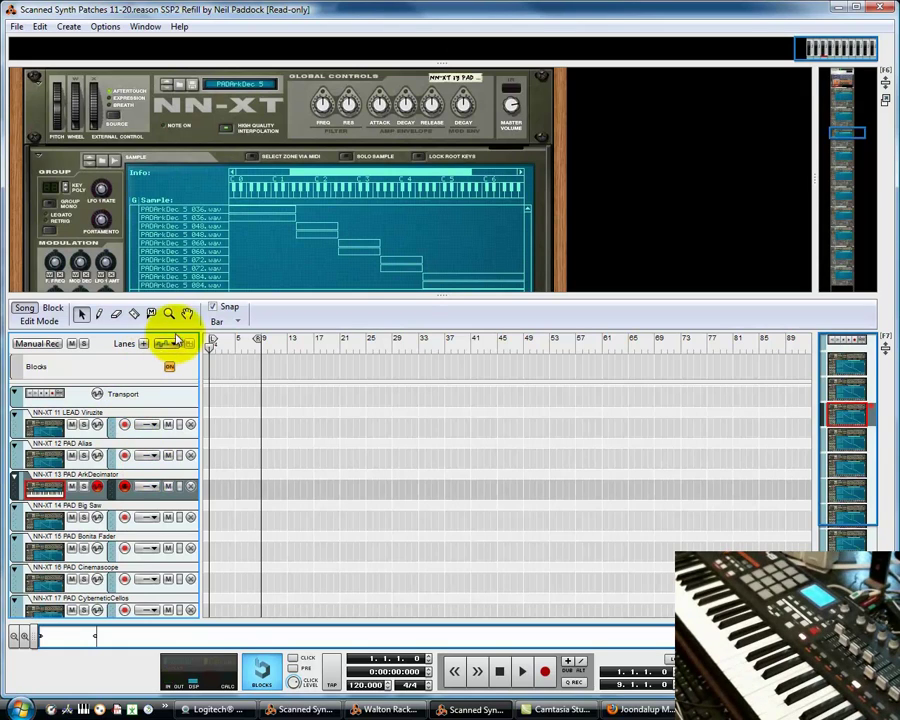
- Open PADArkDec 5 036.wav in the sample editor, play it, and close without saving
click(181, 210)
click(180, 211)
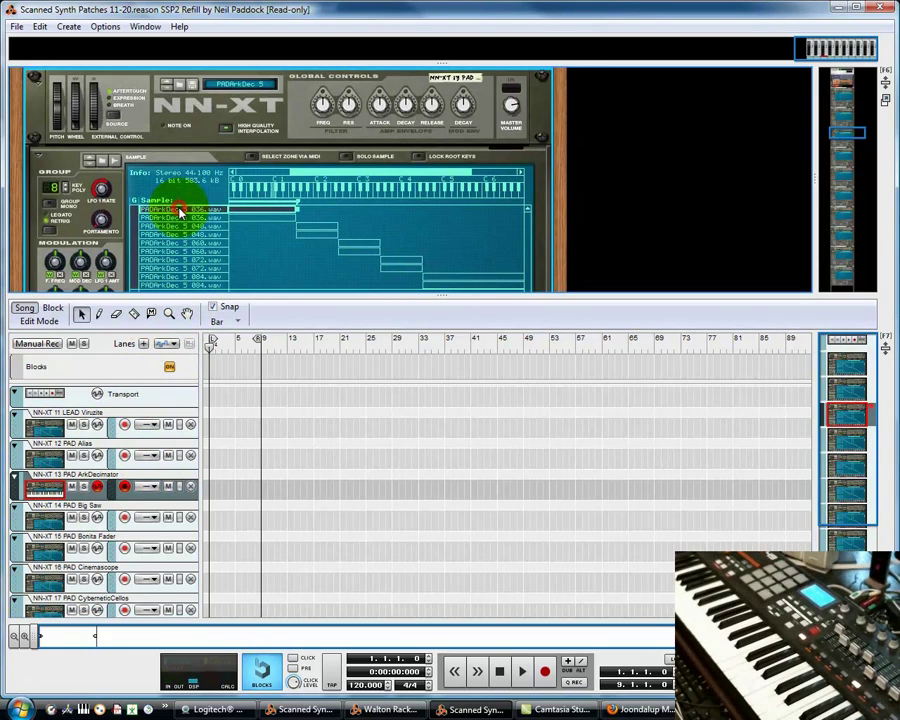
right_click(182, 212)
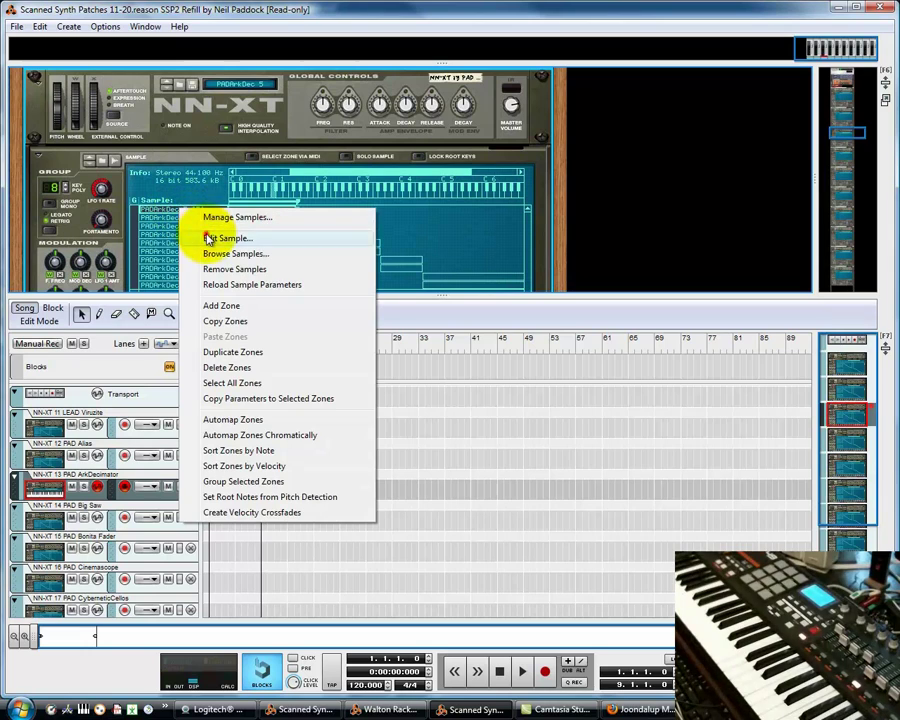
click(207, 237)
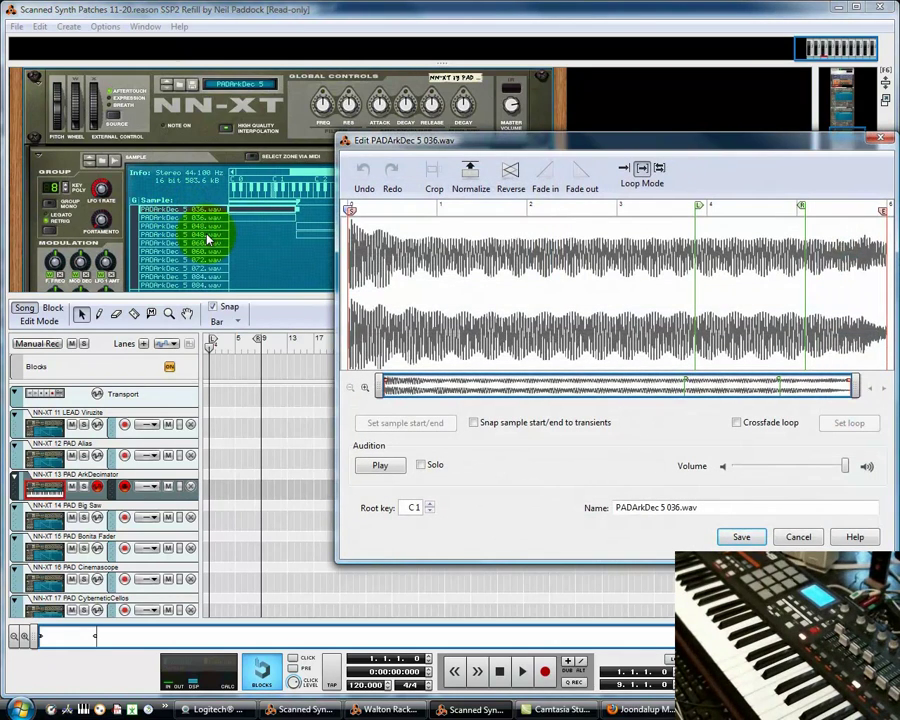
click(375, 466)
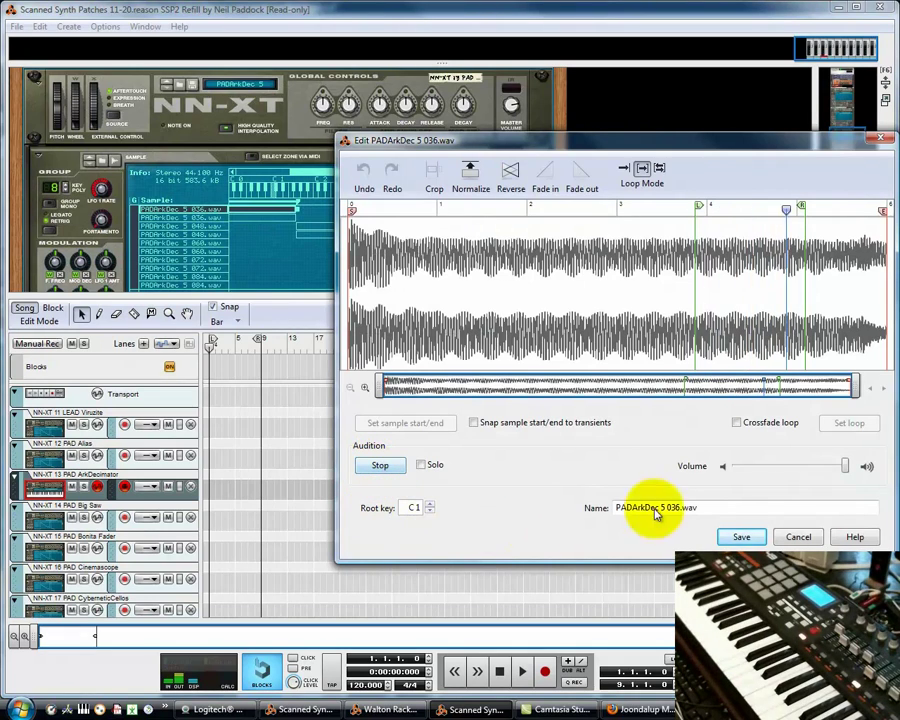
click(794, 537)
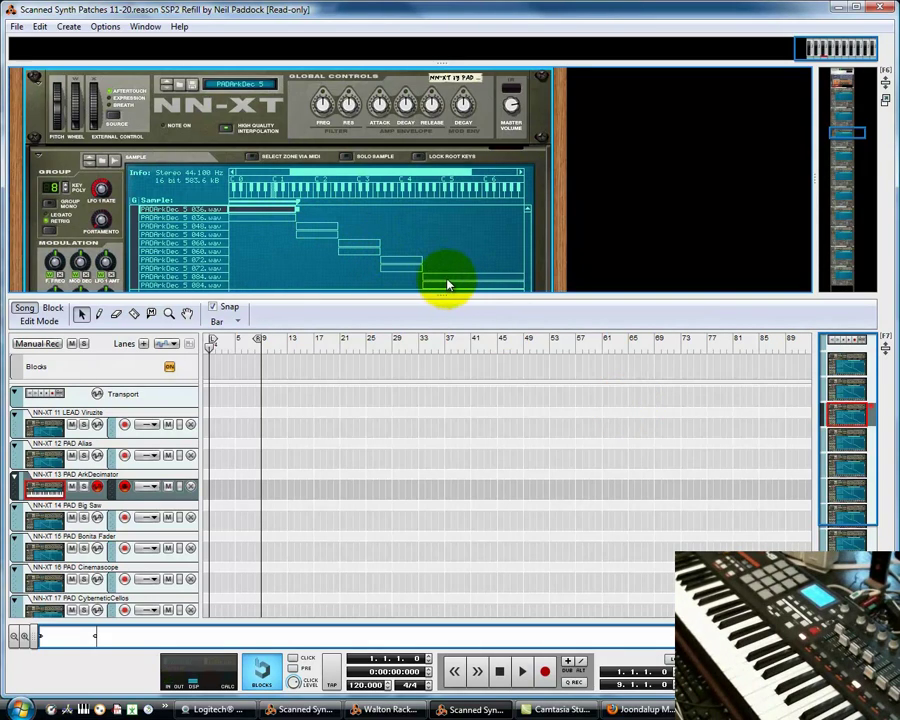
- Select zones in the ArkDecimator key map, then switch to track 14's Big Saw pad
drag(448, 286, 352, 246)
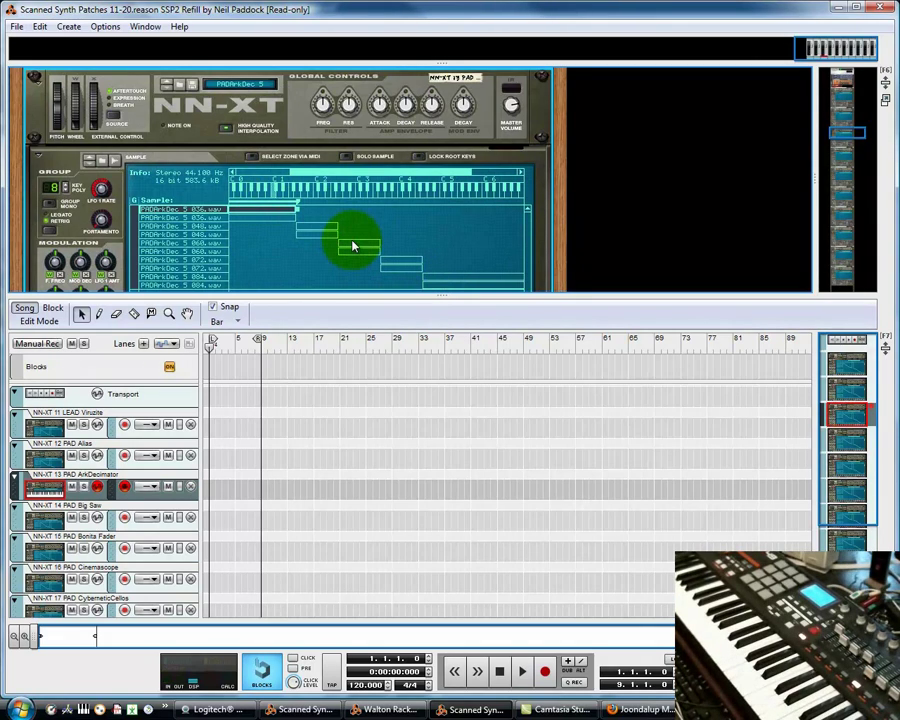
drag(352, 246, 337, 261)
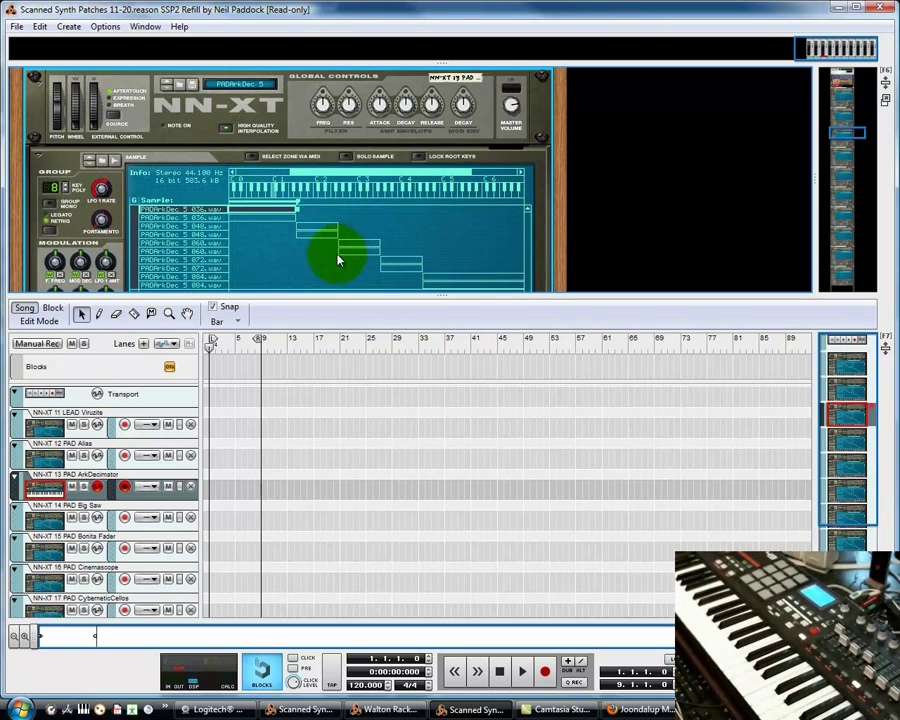
click(138, 515)
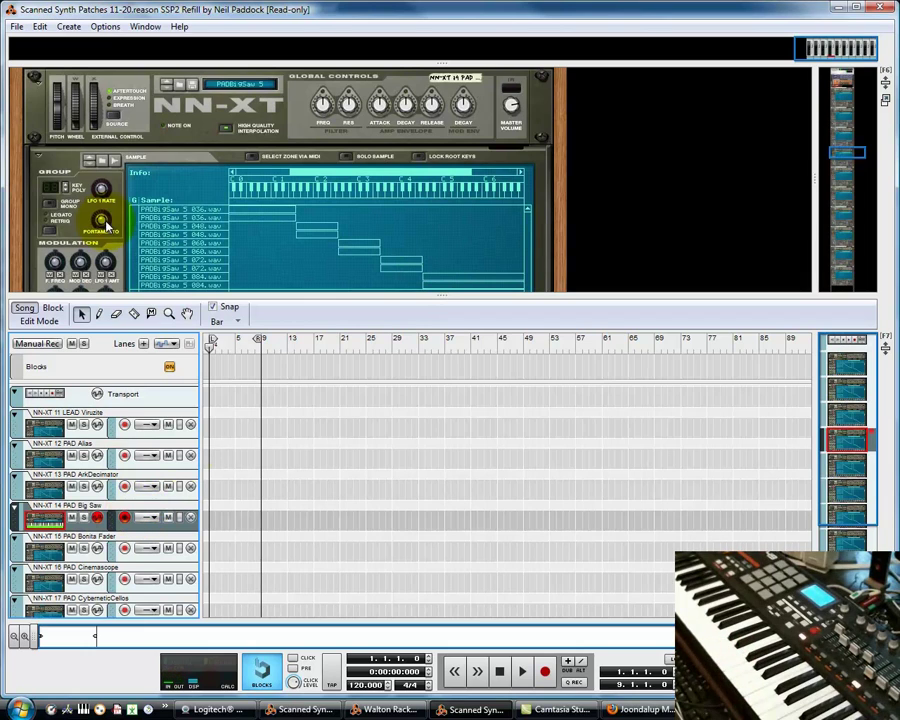
- Bring the Scanned Synth Patches 01-10 song forward and close it without saving
click(145, 26)
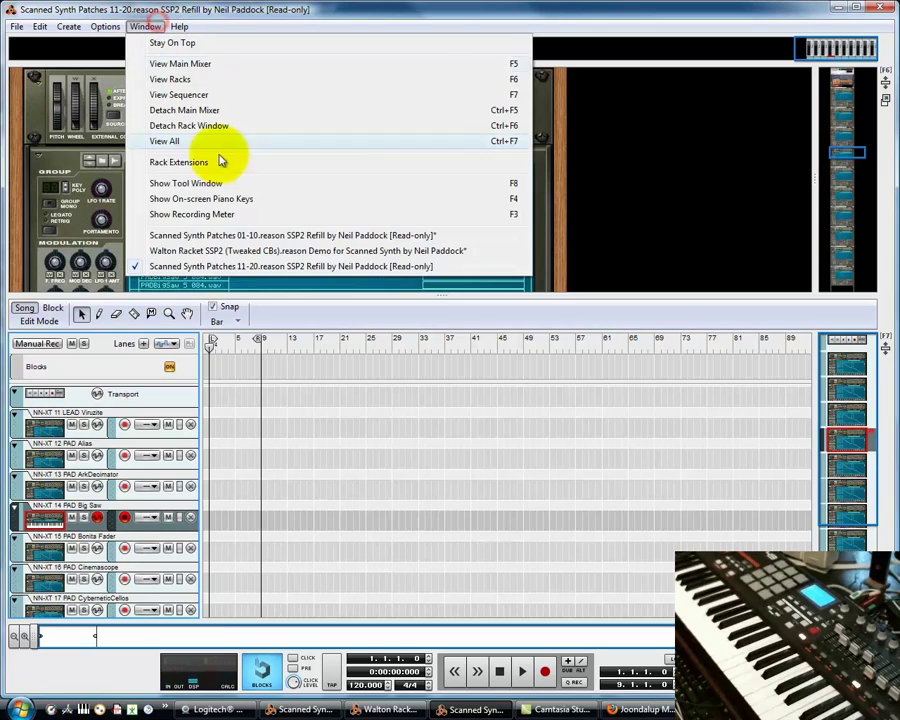
click(239, 235)
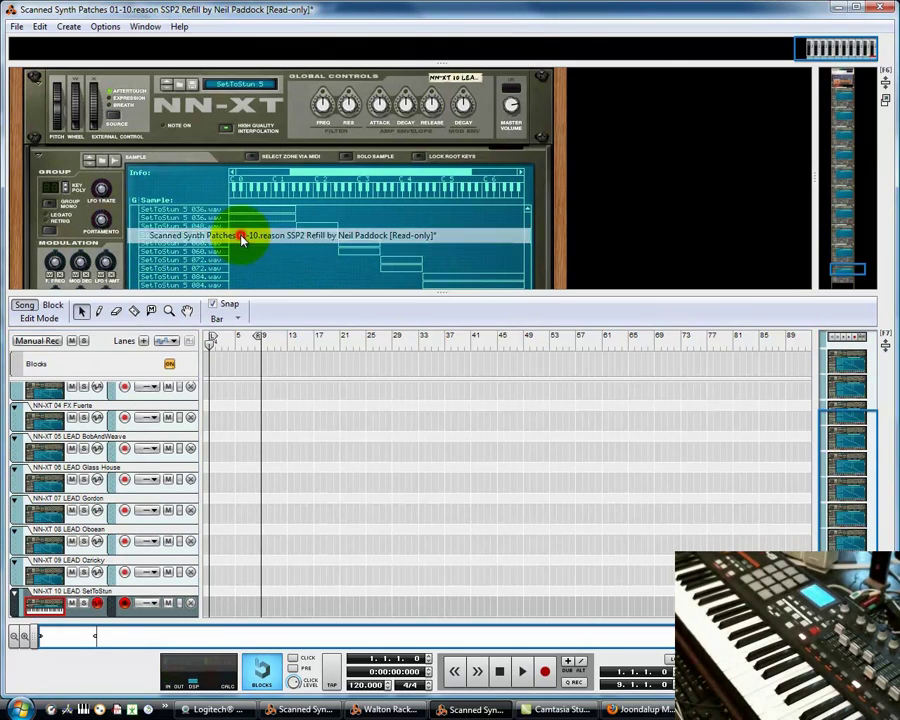
click(16, 26)
click(38, 93)
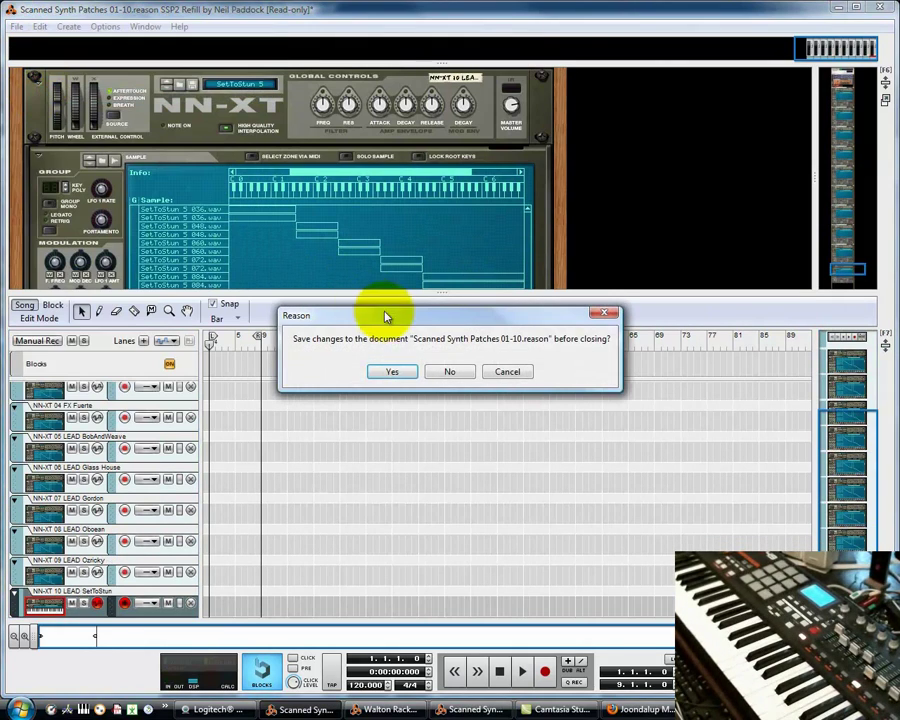
click(430, 372)
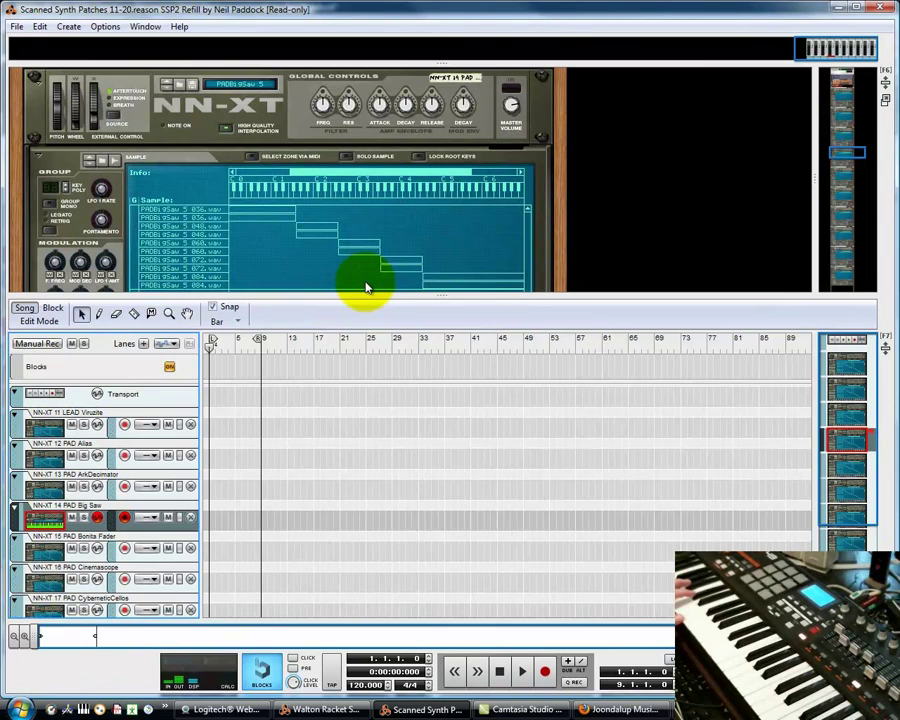
- Select the Big Saw NN-XT, then audition track 15's Bonita Fader and track 16's Cinemascope pads
click(254, 158)
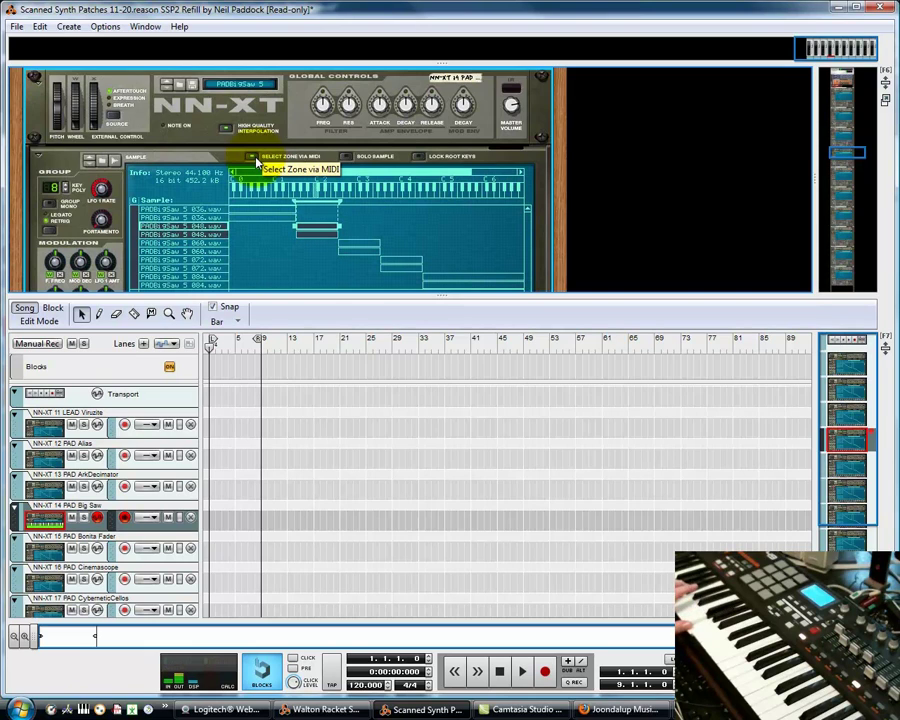
click(160, 545)
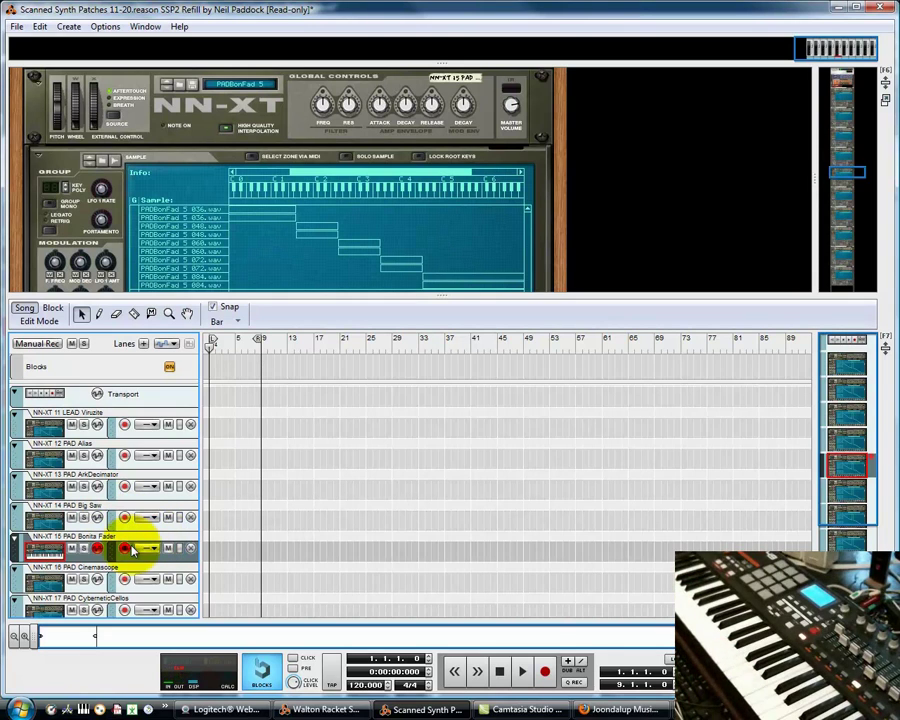
click(120, 575)
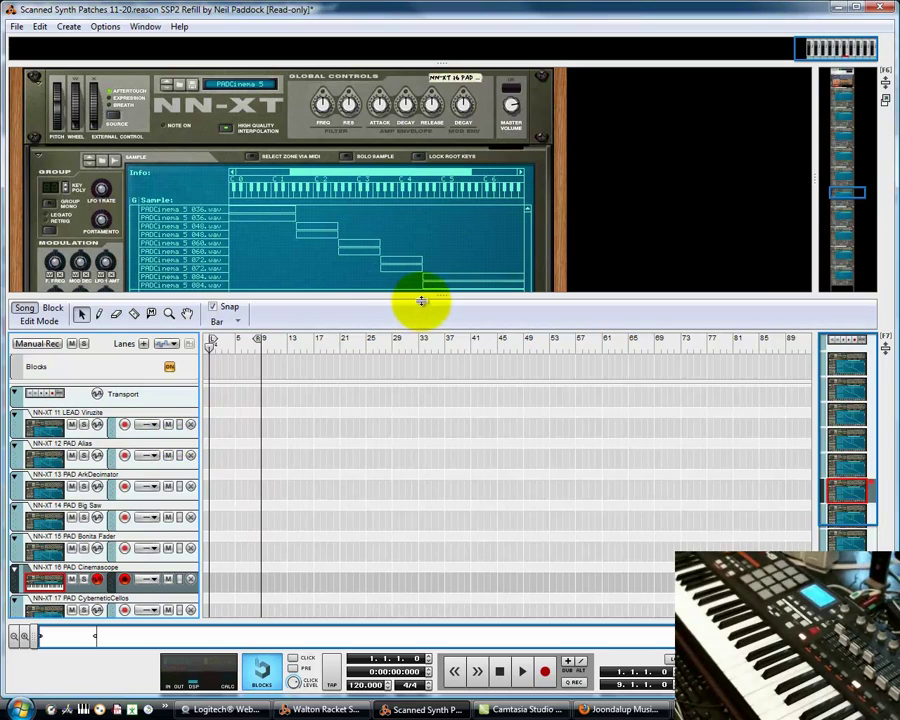
- Set the Cinemascope NN-XT filter frequency to about -13, then resize the sequencer to list tracks to 20 PAD
drag(428, 297, 428, 385)
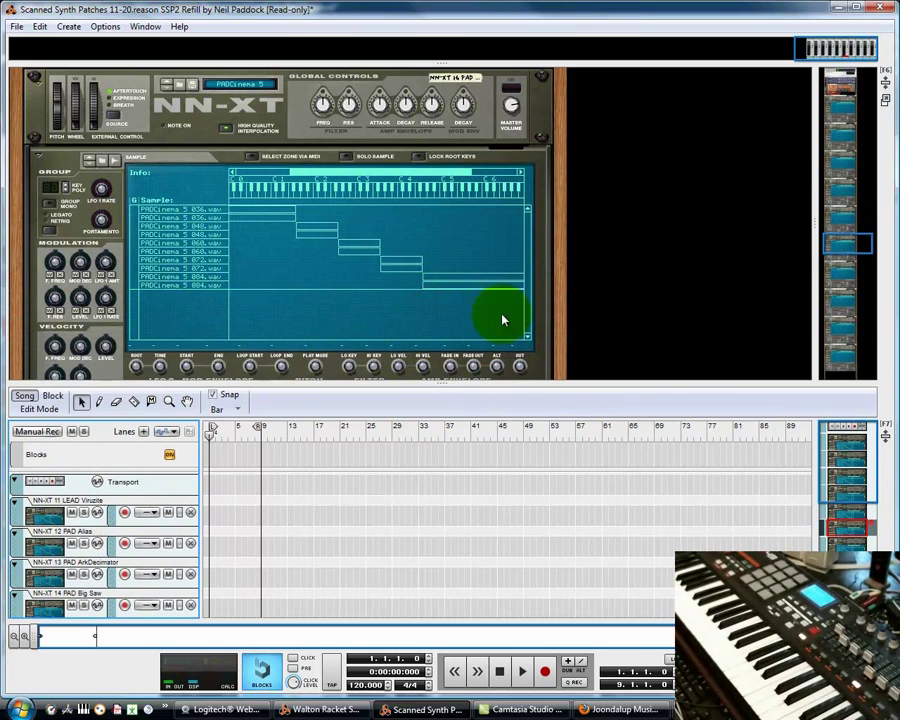
scroll(555, 335, up, 4)
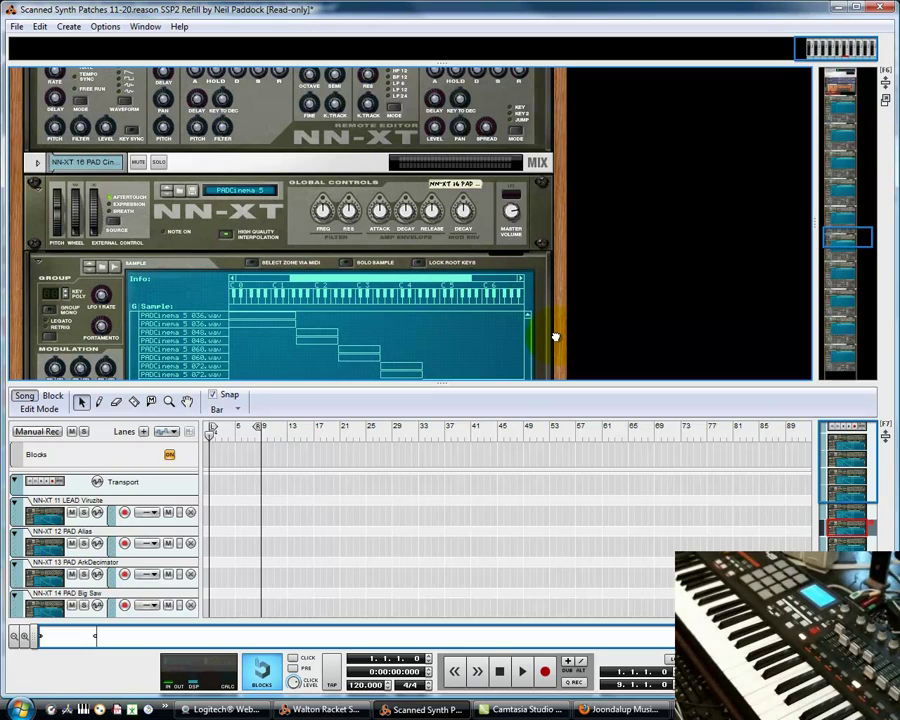
scroll(555, 336, down, 3)
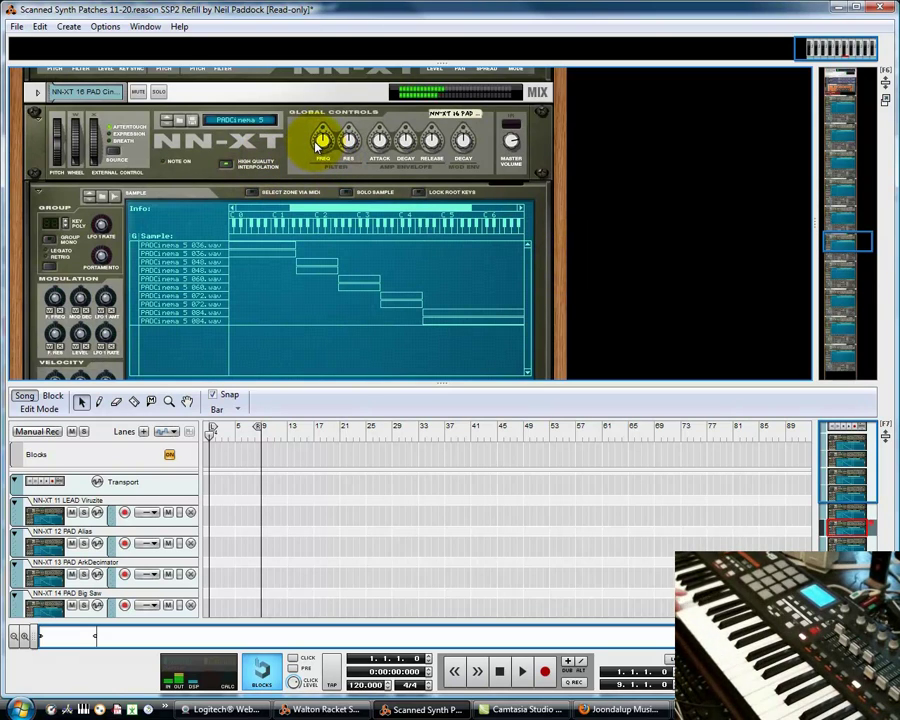
mouse_move(318, 145)
mouse_down()
mouse_move(310, 196)
mouse_move(323, 209)
mouse_move(318, 145)
mouse_up()
drag(318, 190, 343, 115)
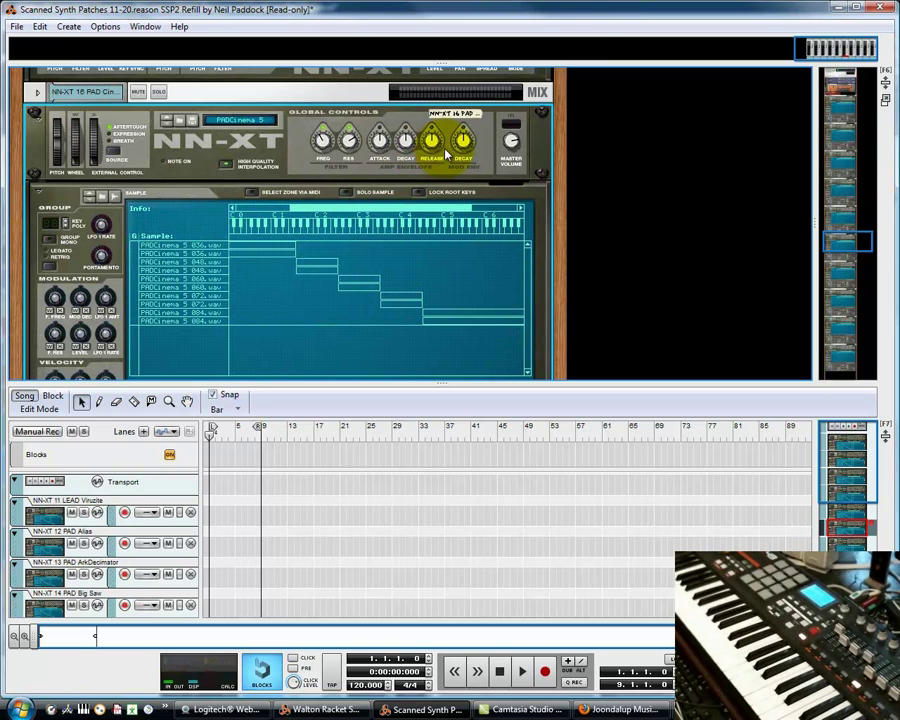
drag(548, 380, 488, 241)
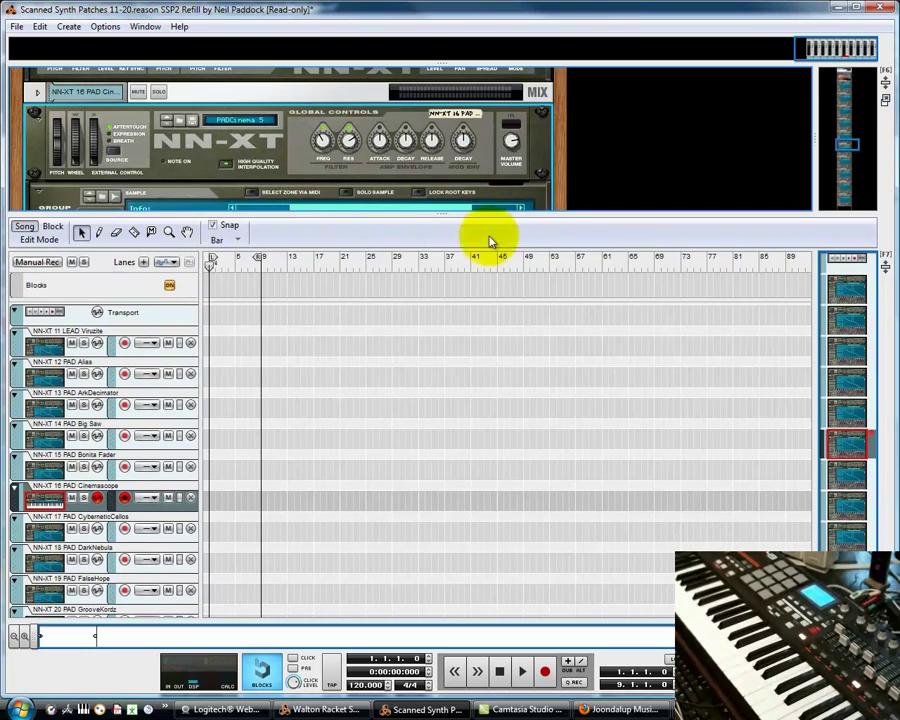
- Audition pads 17 CyberneticCellos, 18 DarkNebula and 19 FalseHope, then enlarge the sequencer and select 20 GrooveKordz
click(117, 526)
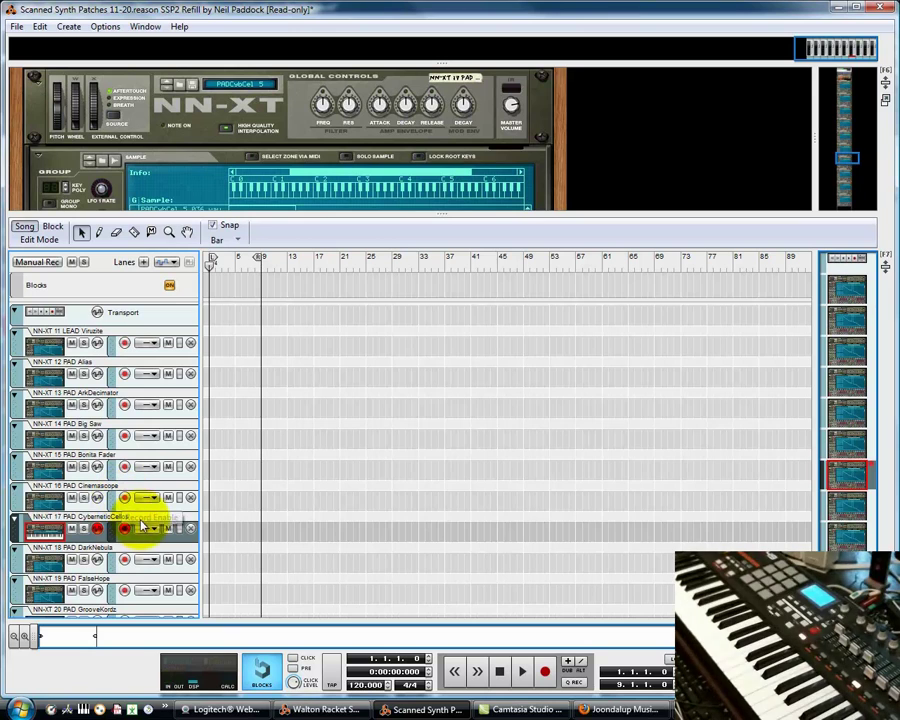
click(123, 557)
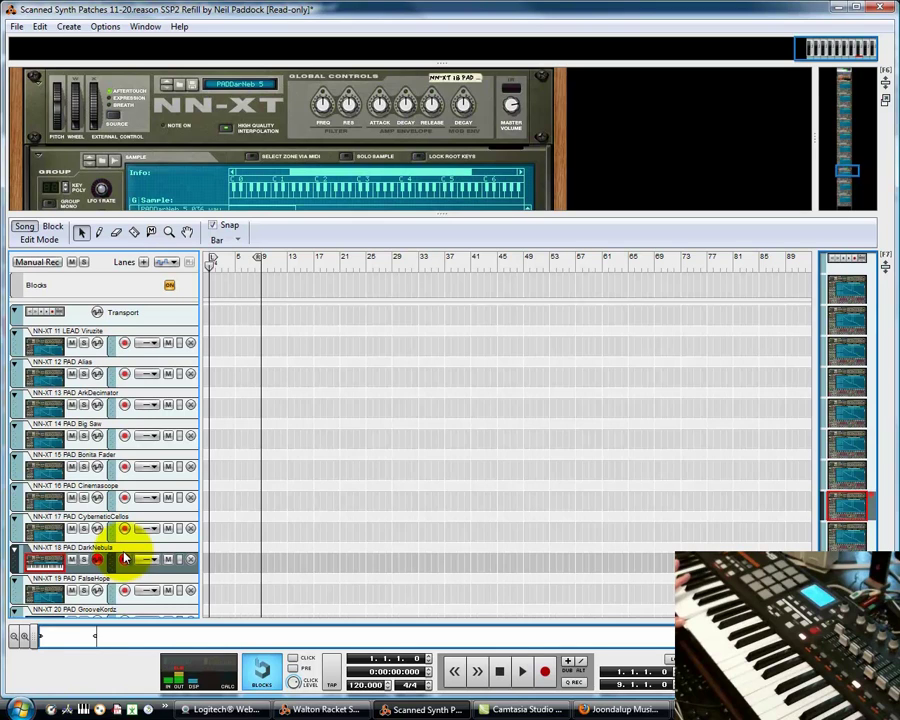
click(124, 582)
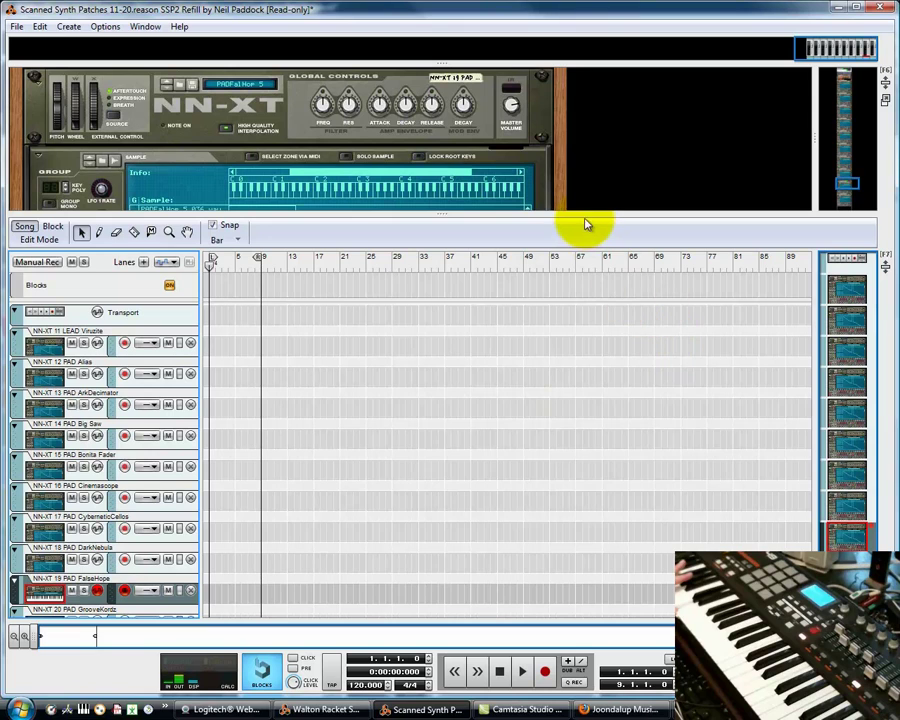
drag(585, 213, 566, 144)
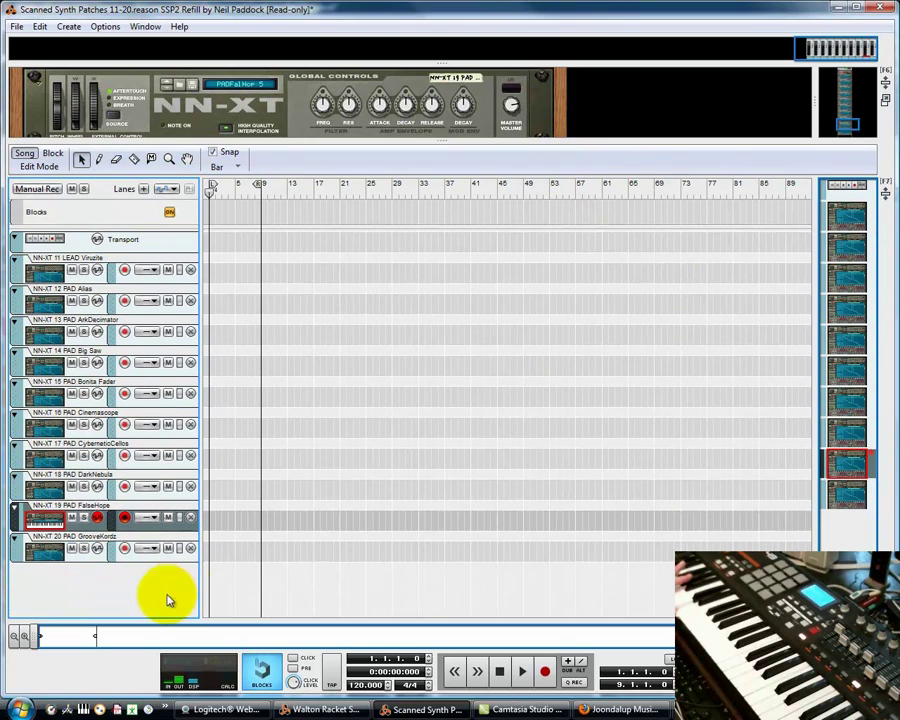
click(155, 546)
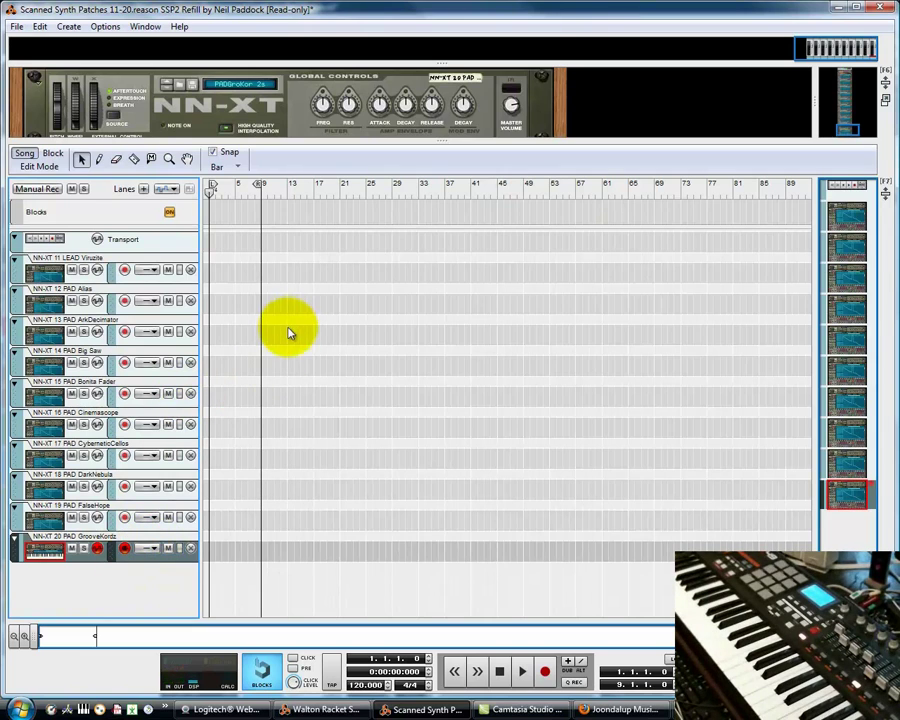
- Open the Scanned Synth Patches 21-30 song and dismiss its song information
click(17, 26)
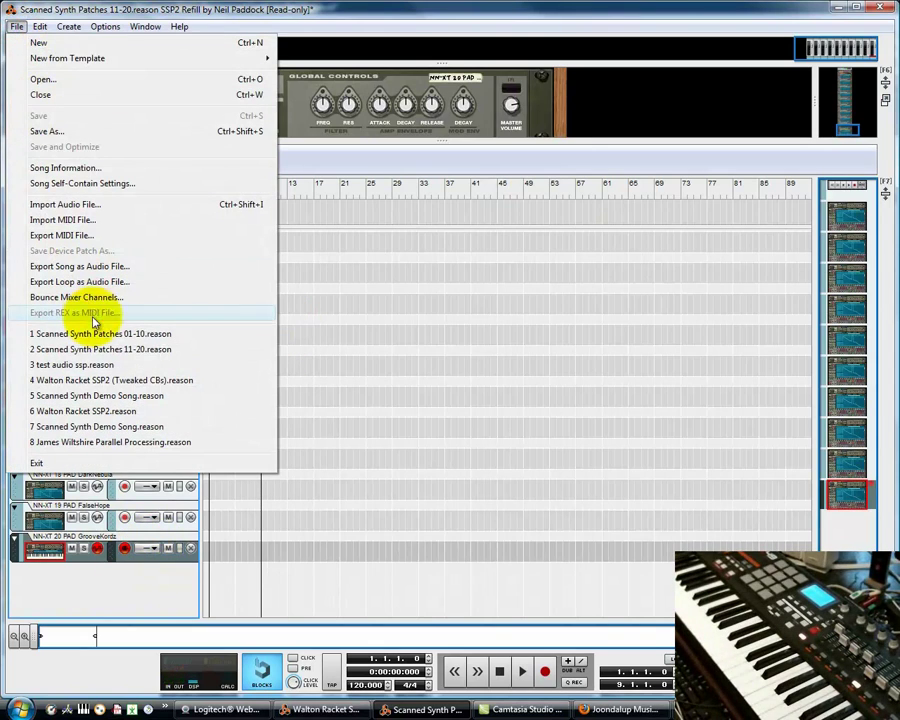
click(42, 81)
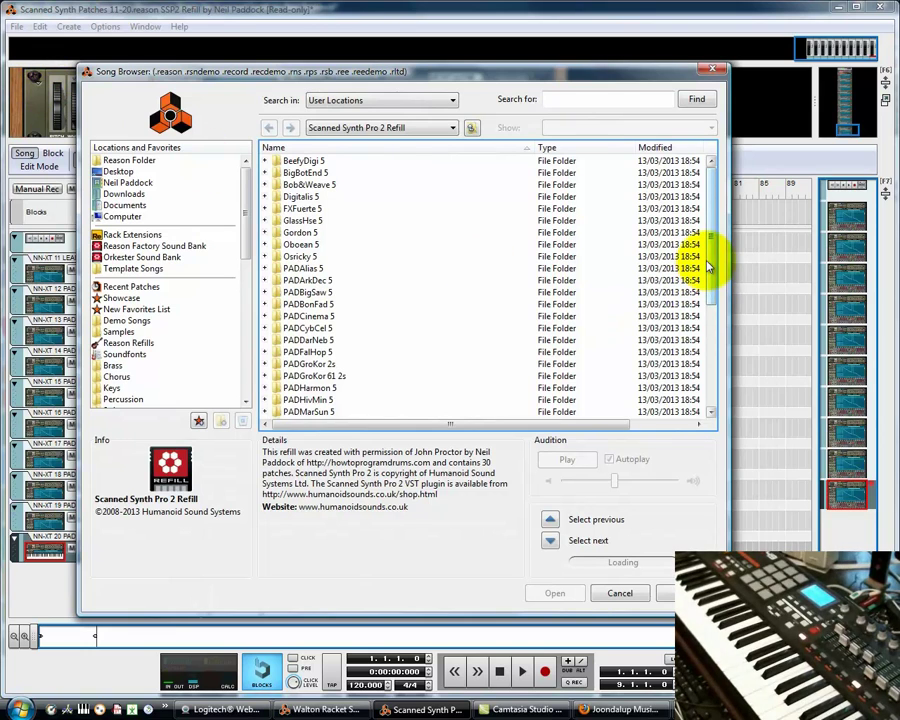
drag(707, 266, 703, 402)
click(390, 400)
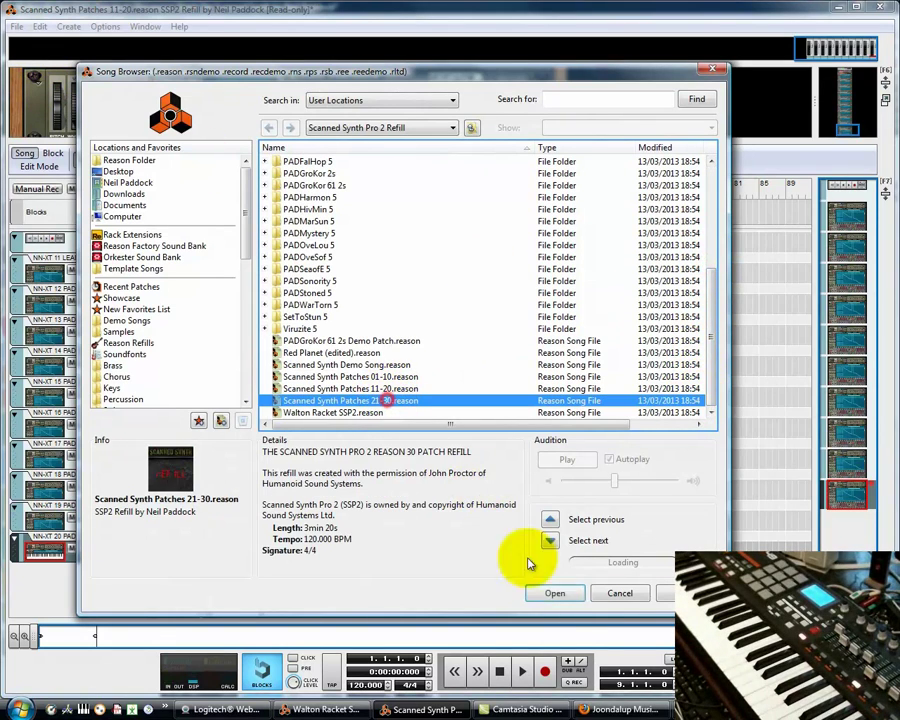
click(552, 594)
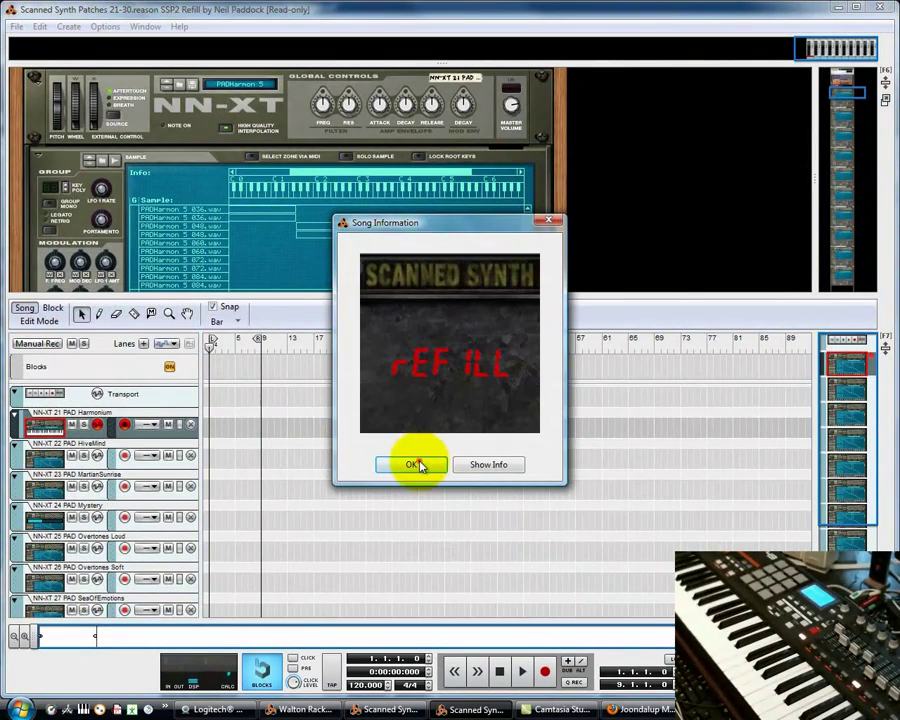
click(417, 462)
- Switch back to the Scanned Synth Patches 11-20 song and close it without saving
click(145, 27)
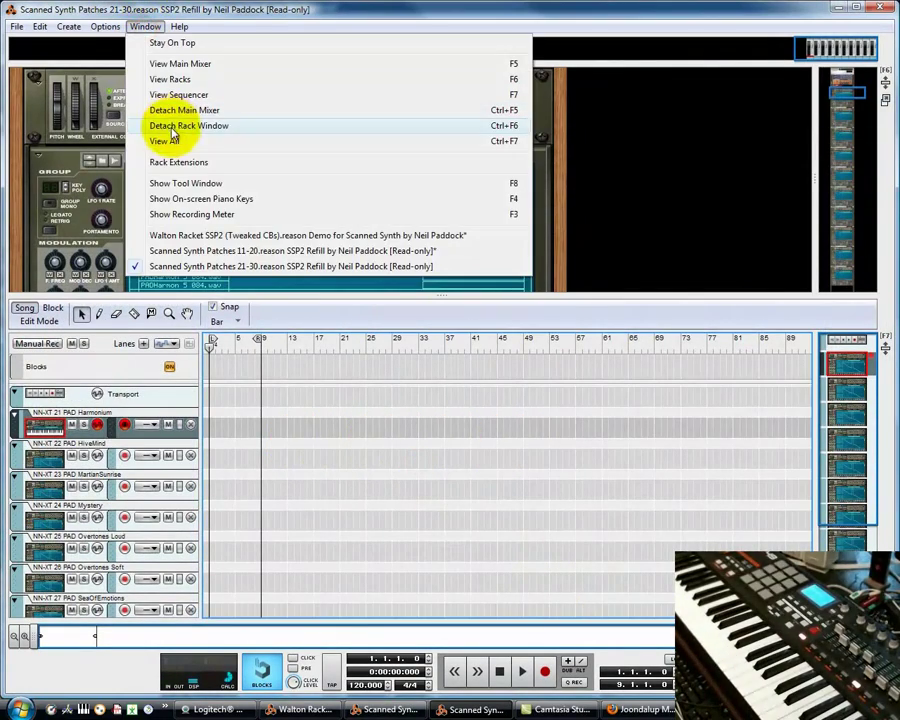
click(205, 252)
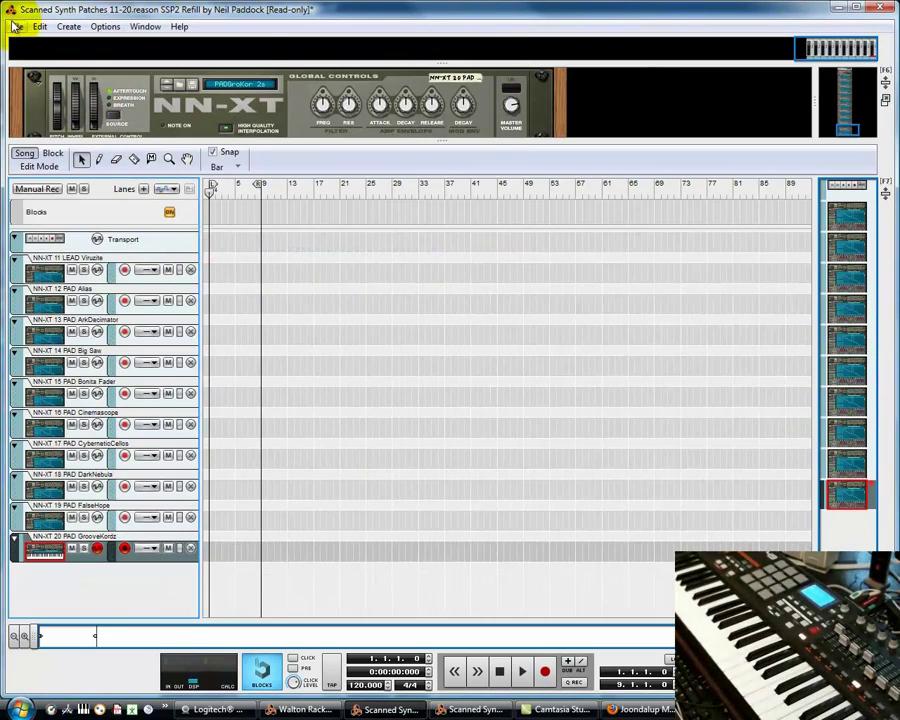
click(16, 26)
click(40, 94)
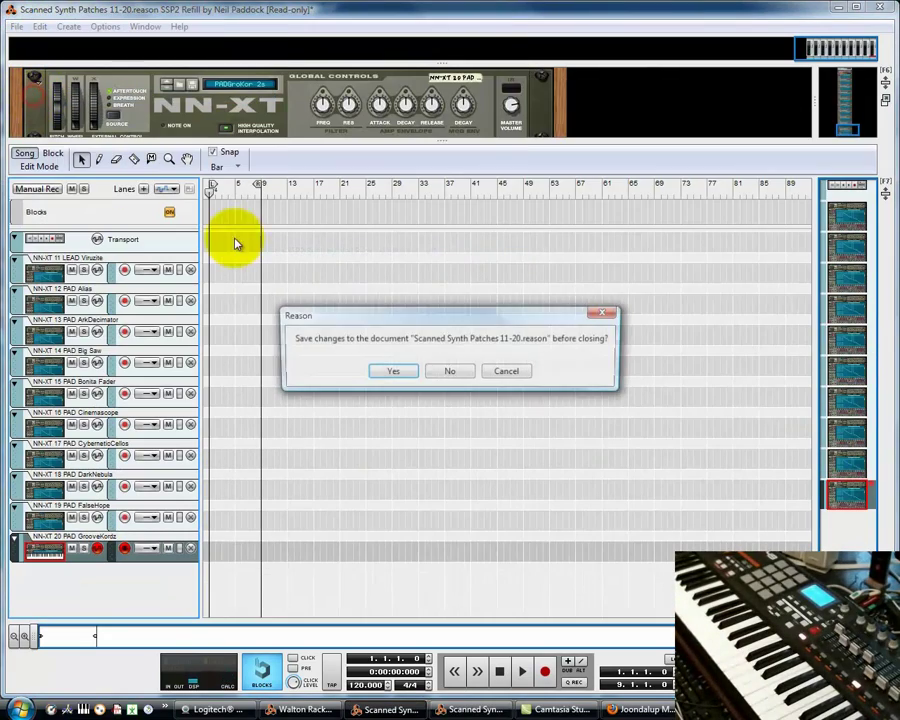
click(450, 374)
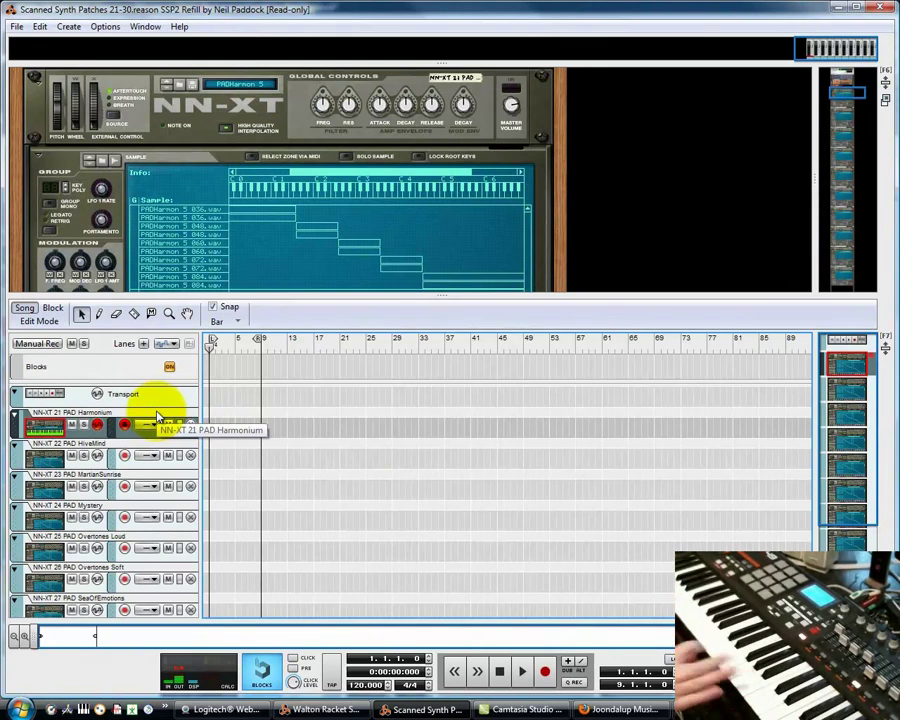
- Audition pad tracks HiveMind, MartianSunrise, Mystery, Overtones Loud, Overtones Soft and SeaOfEmotions in turn
click(128, 455)
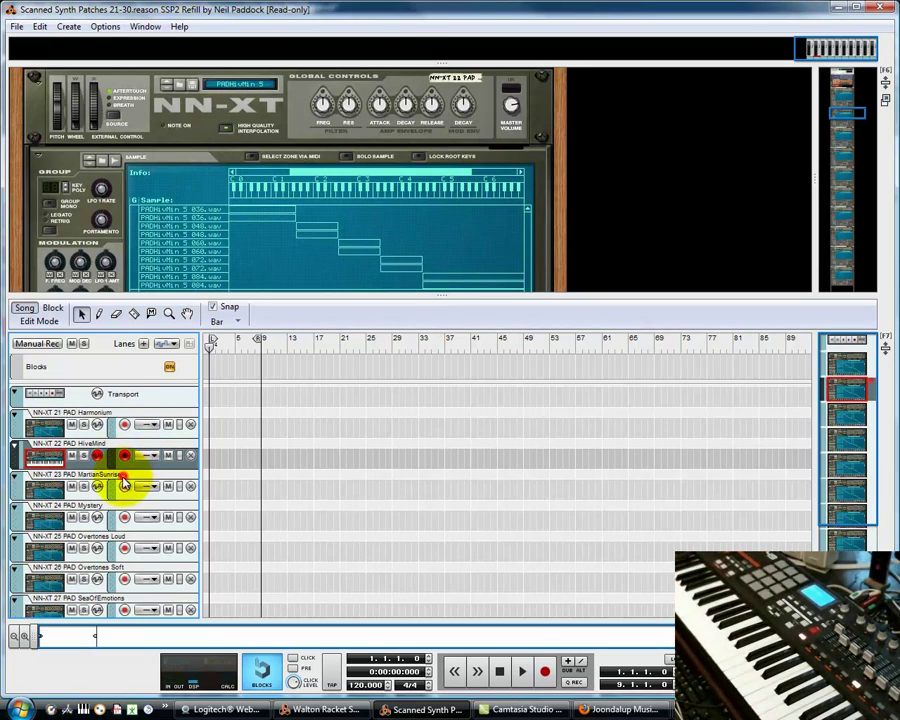
click(125, 484)
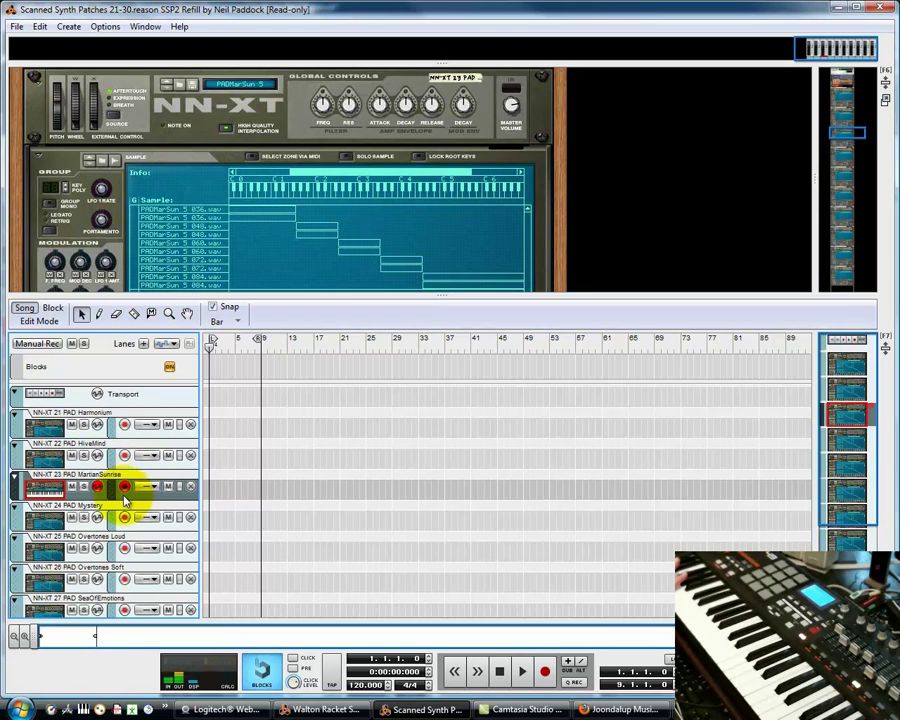
click(121, 513)
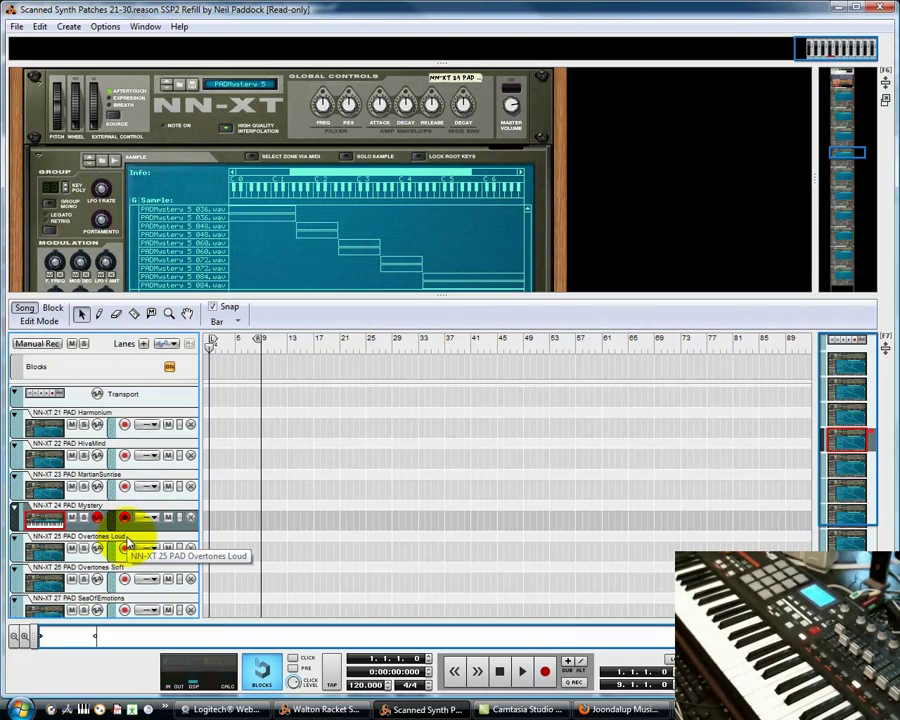
click(127, 545)
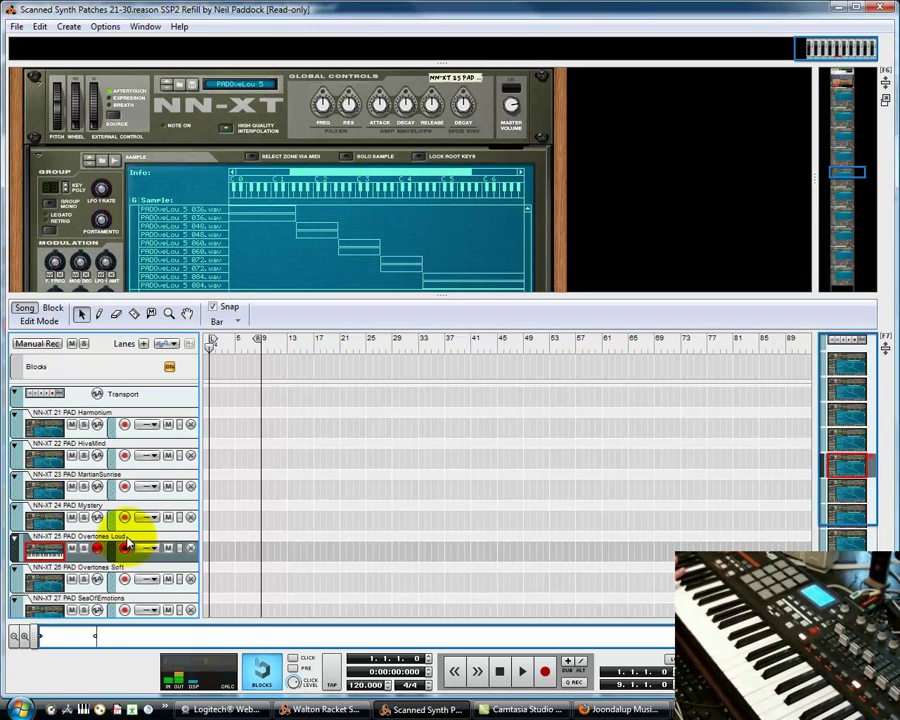
click(110, 574)
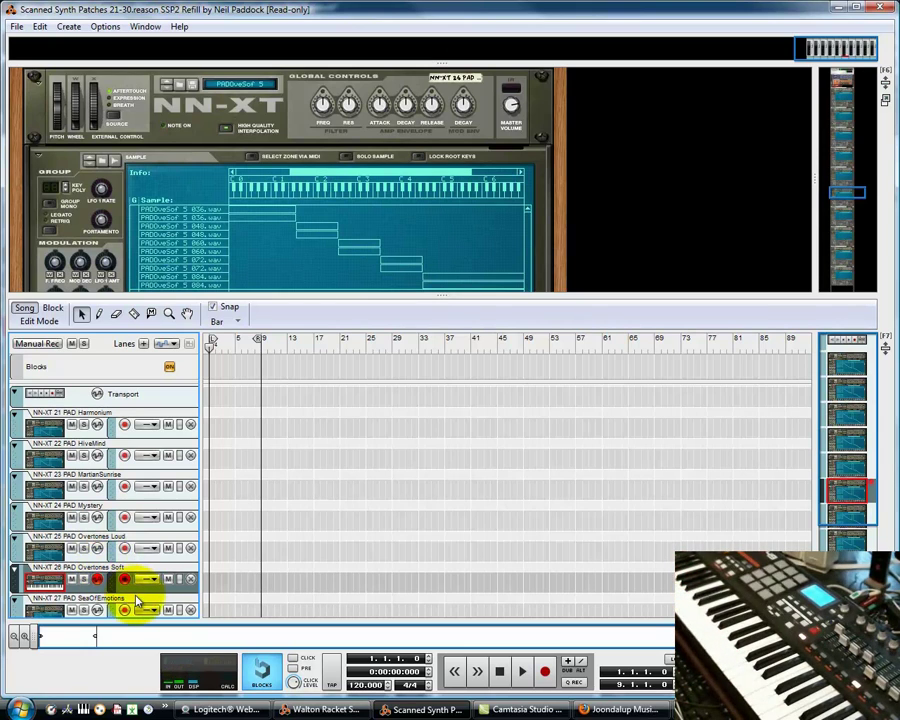
click(137, 600)
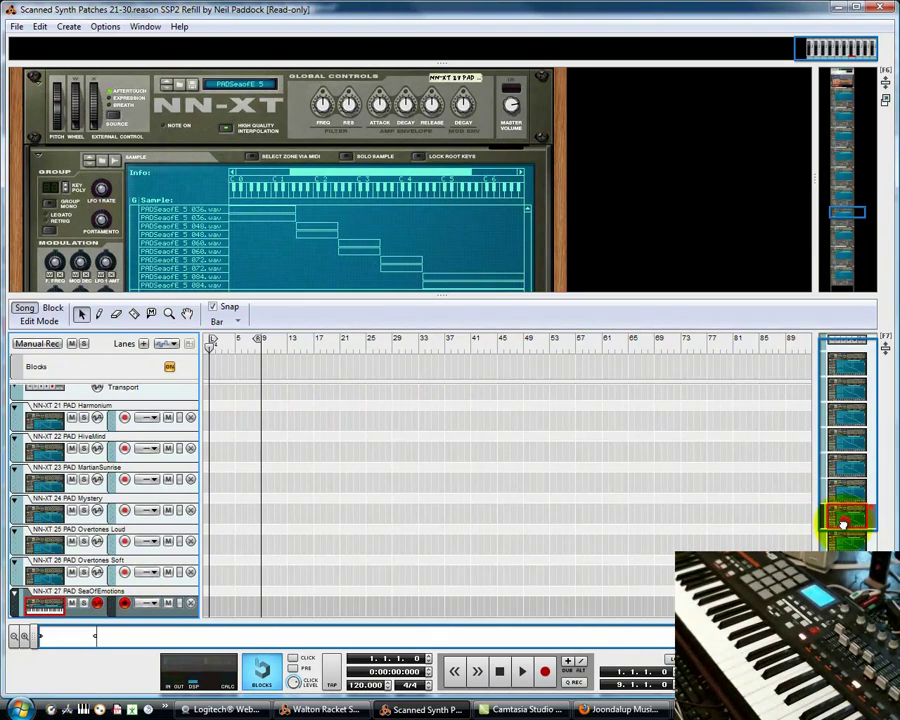
- Scroll the track list and audition NN-XT tracks 28 Sonority, 29 StonedOutCyborgs and 30 WarTornMecha
scroll(843, 522, down, 3)
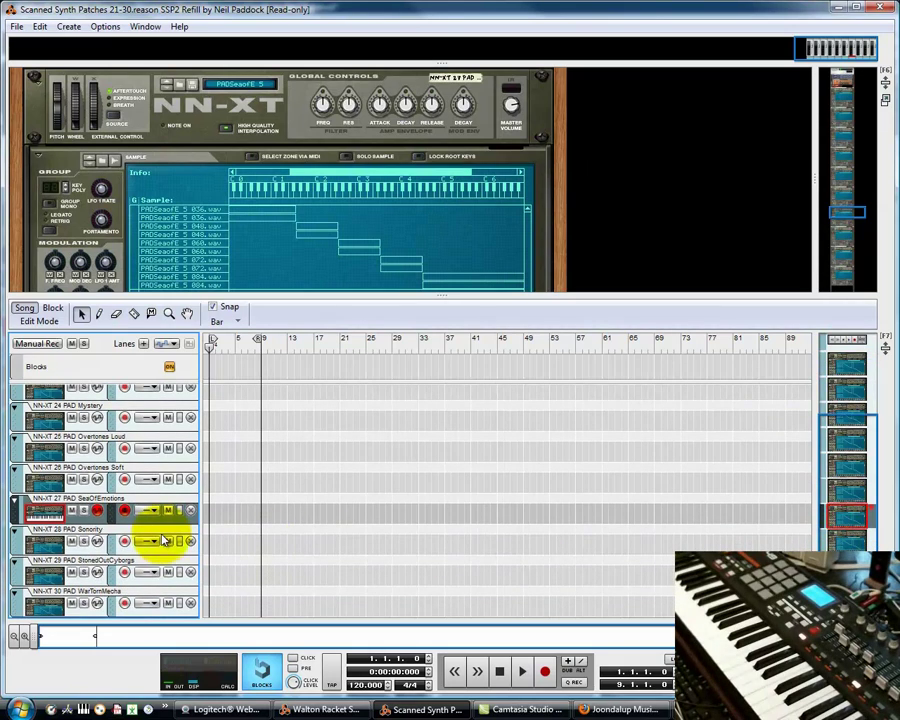
click(158, 540)
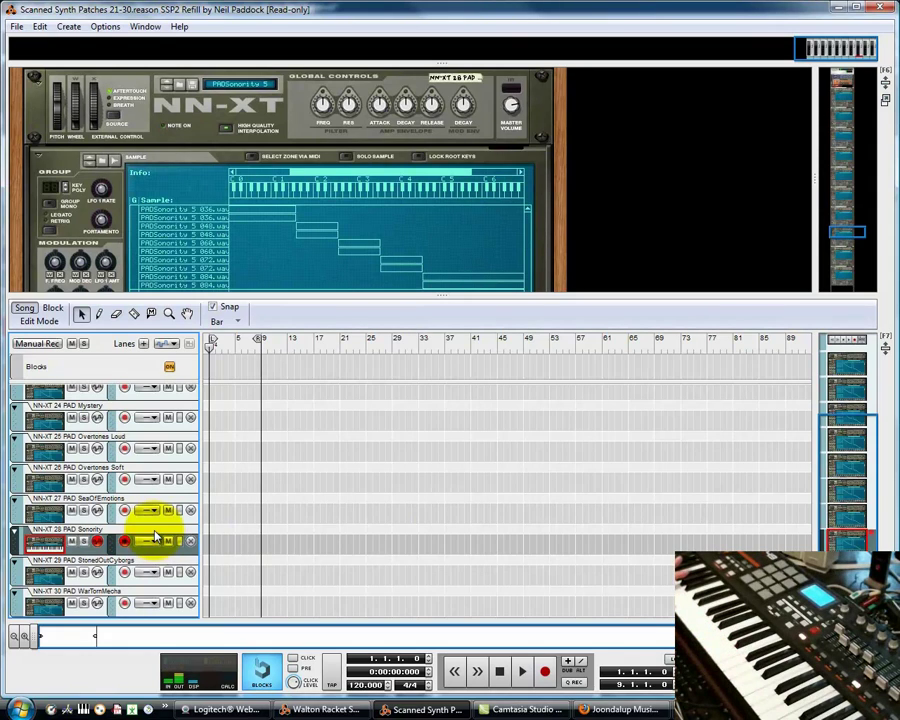
click(152, 570)
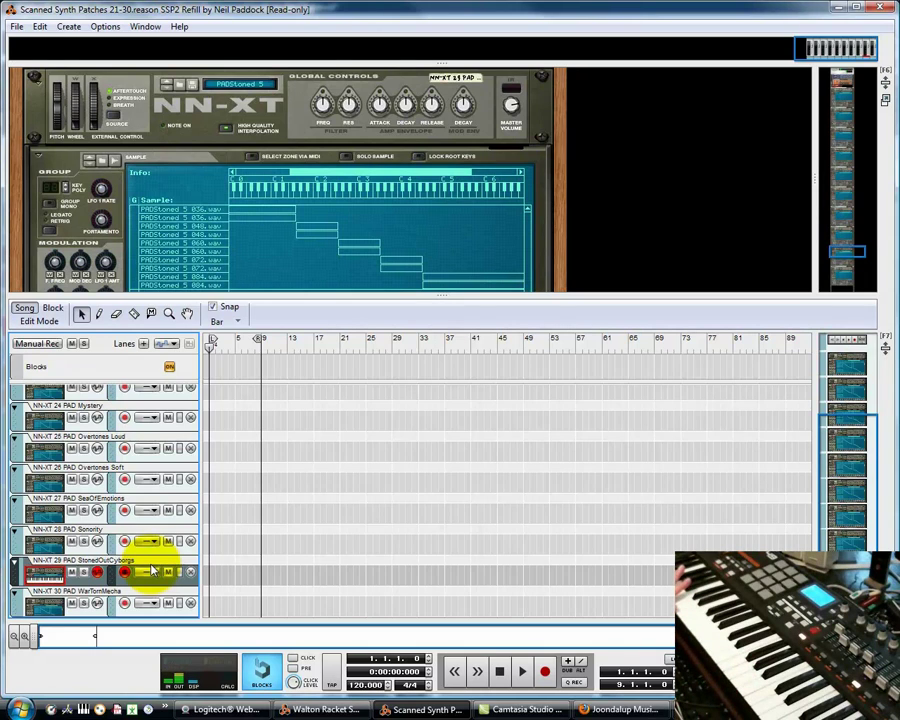
click(148, 601)
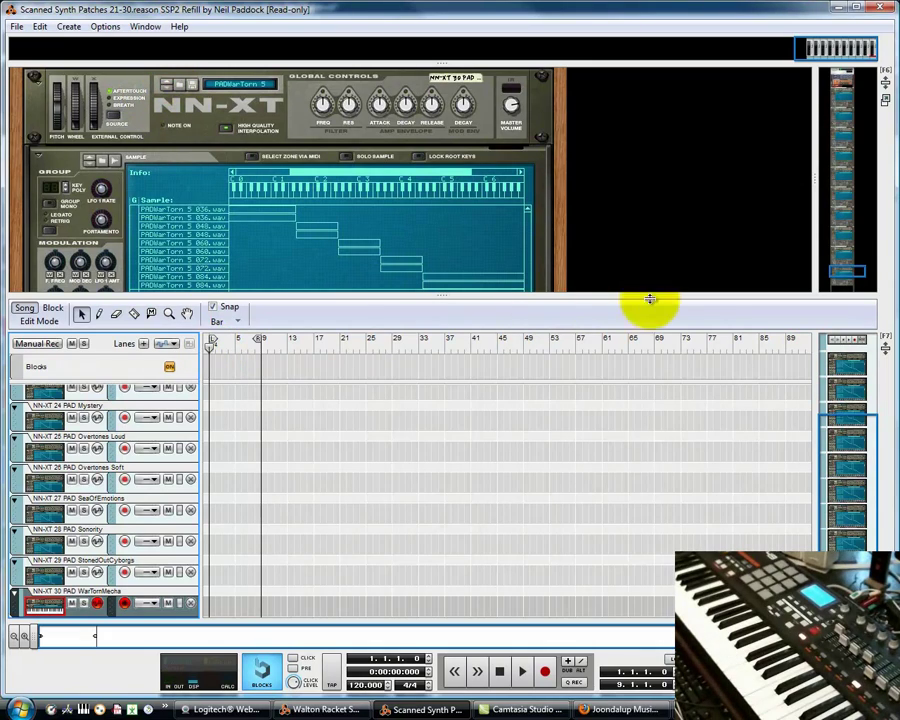
- Resize the rack so all tracks show and select track 23 MartianSunrise
drag(641, 298, 601, 514)
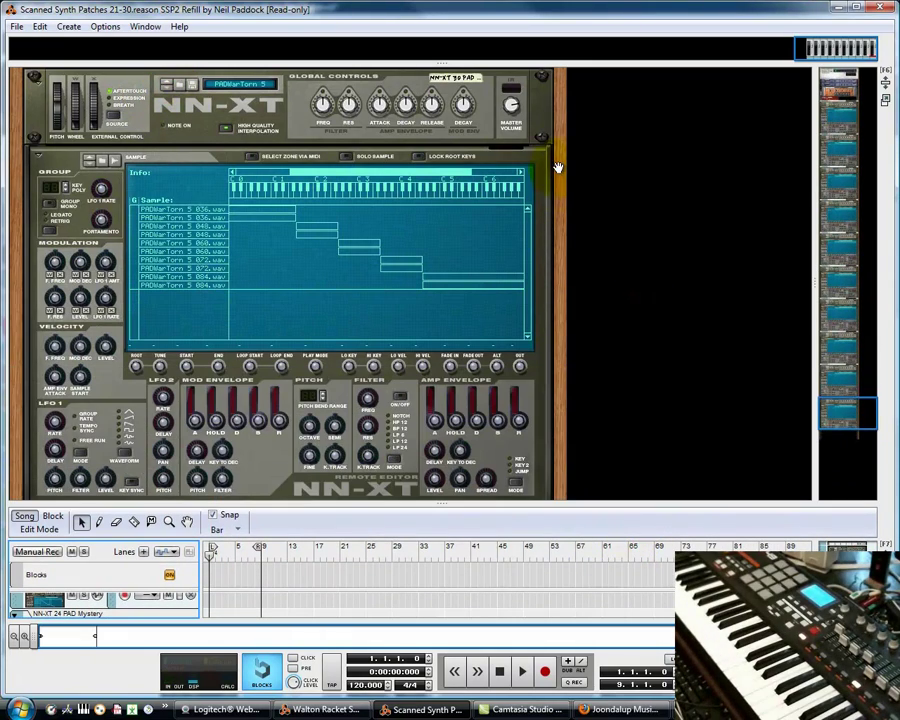
scroll(561, 207, up, 5)
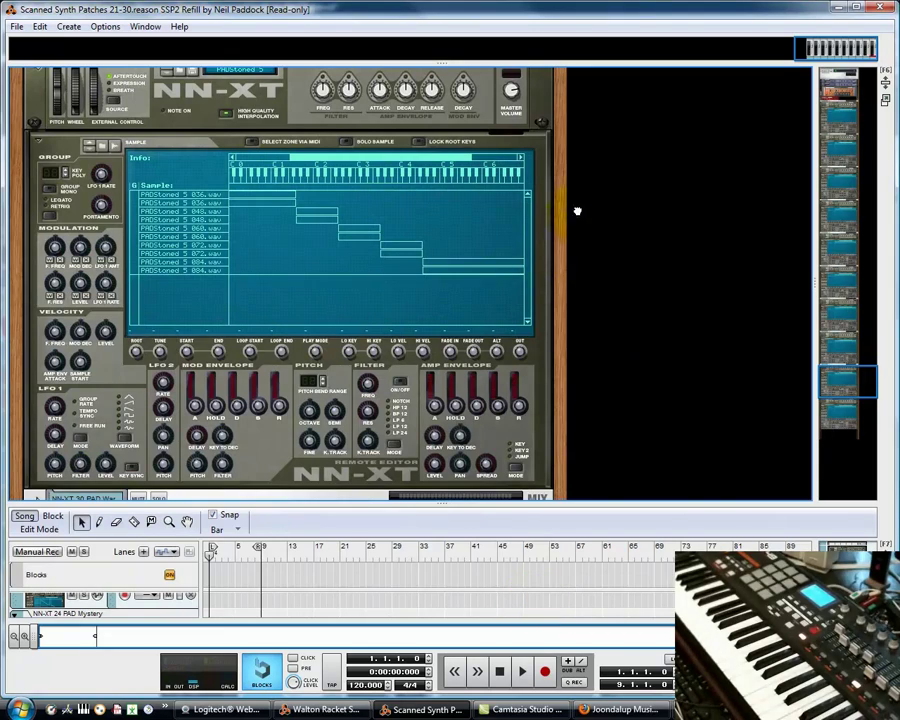
drag(565, 216, 518, 614)
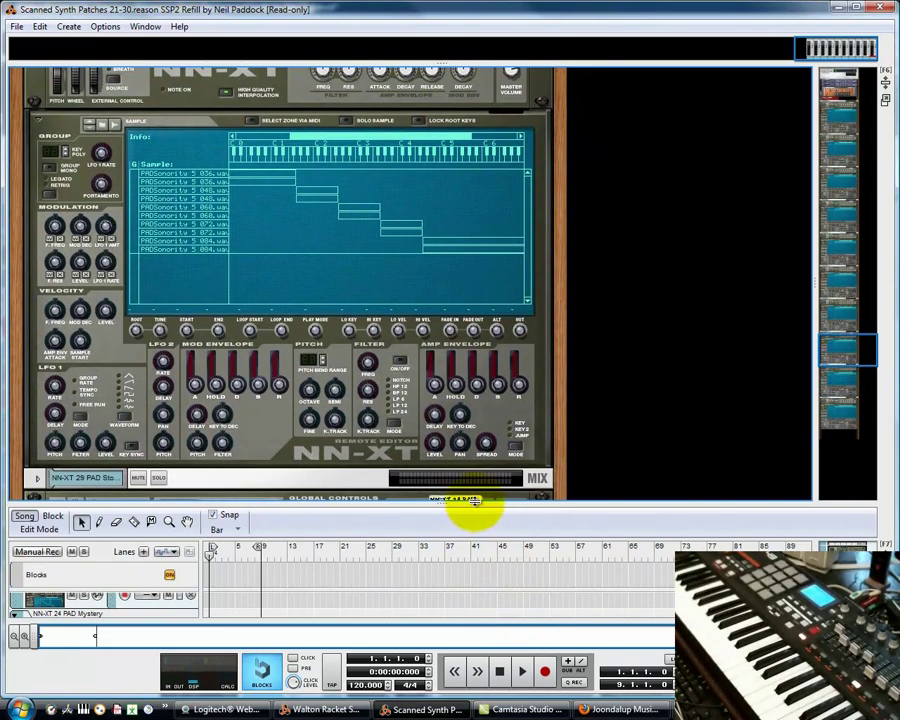
drag(475, 500, 380, 175)
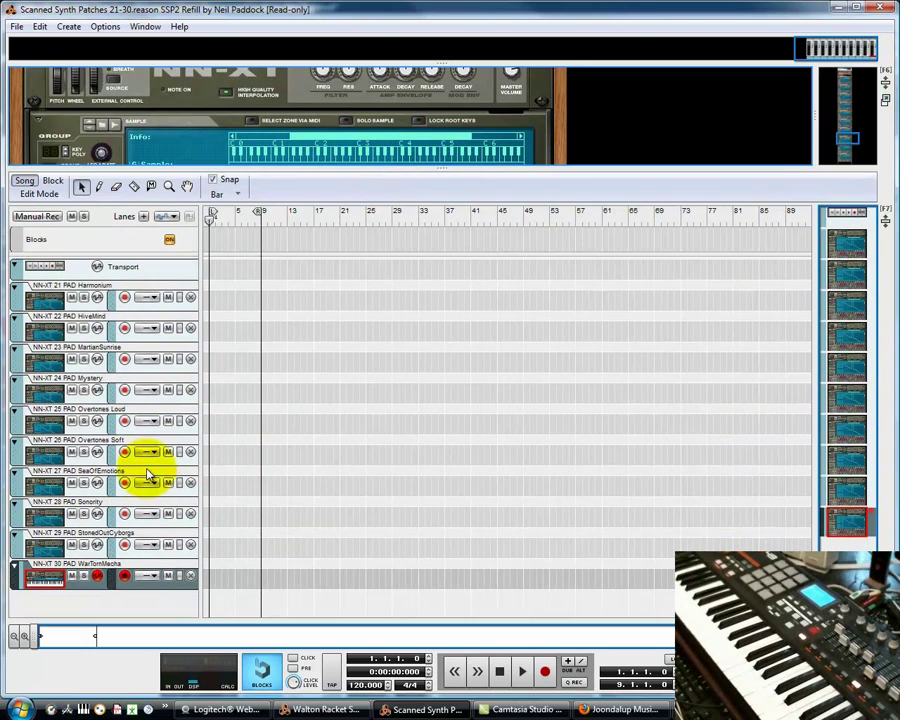
click(142, 350)
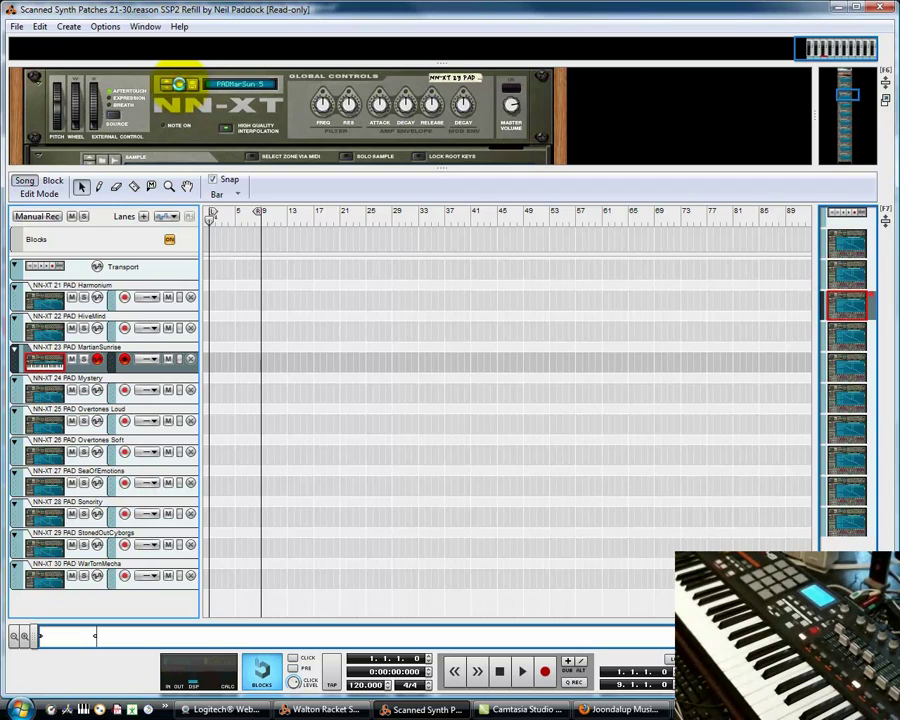
- In the NN-XT patch browser, open the Scanned Synth Pro 2 Refill, show all patches, and pick PAD MartianSunrise.cmb
click(179, 83)
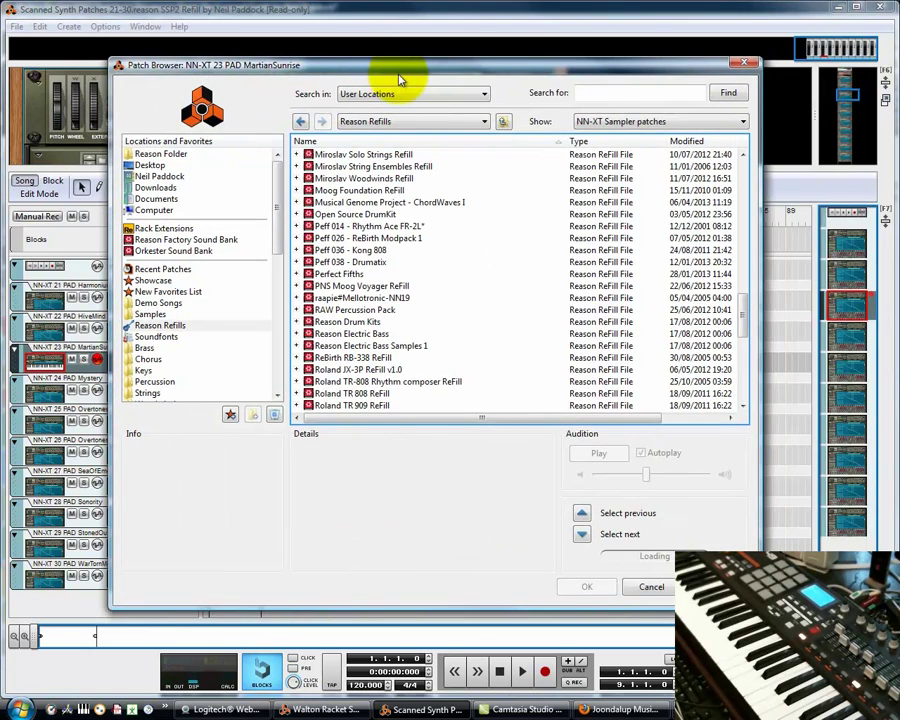
mouse_move(742, 306)
mouse_down()
mouse_move(737, 400)
mouse_move(745, 330)
mouse_up()
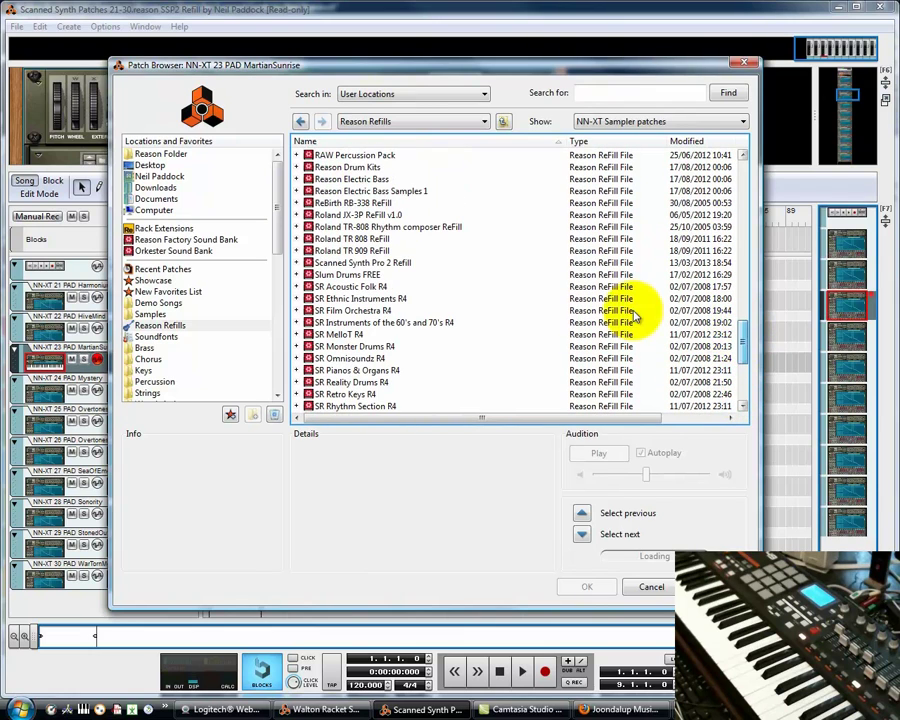
double_click(404, 264)
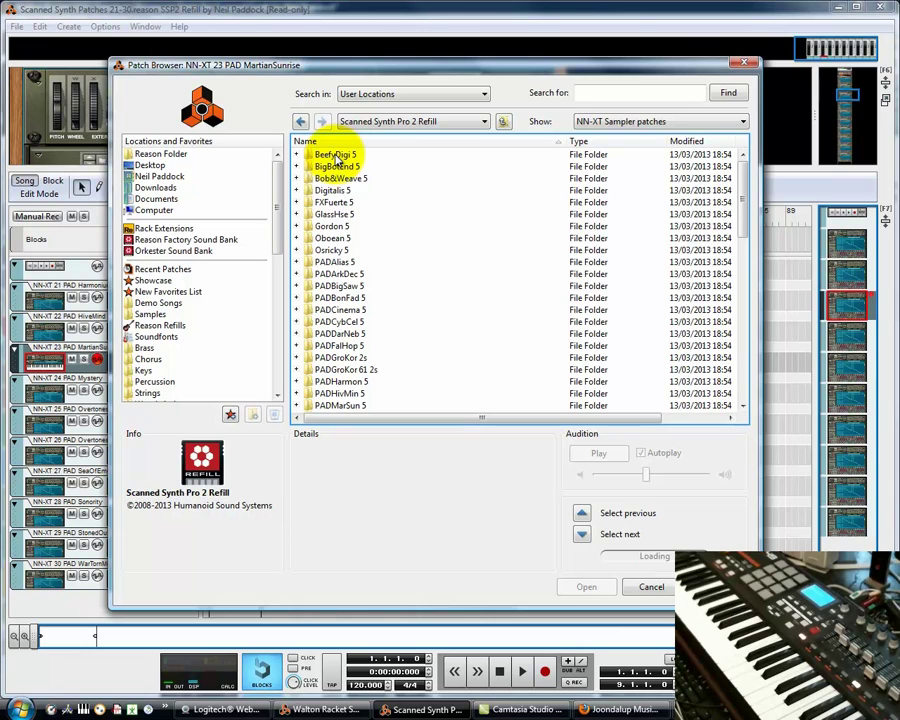
drag(742, 226, 741, 399)
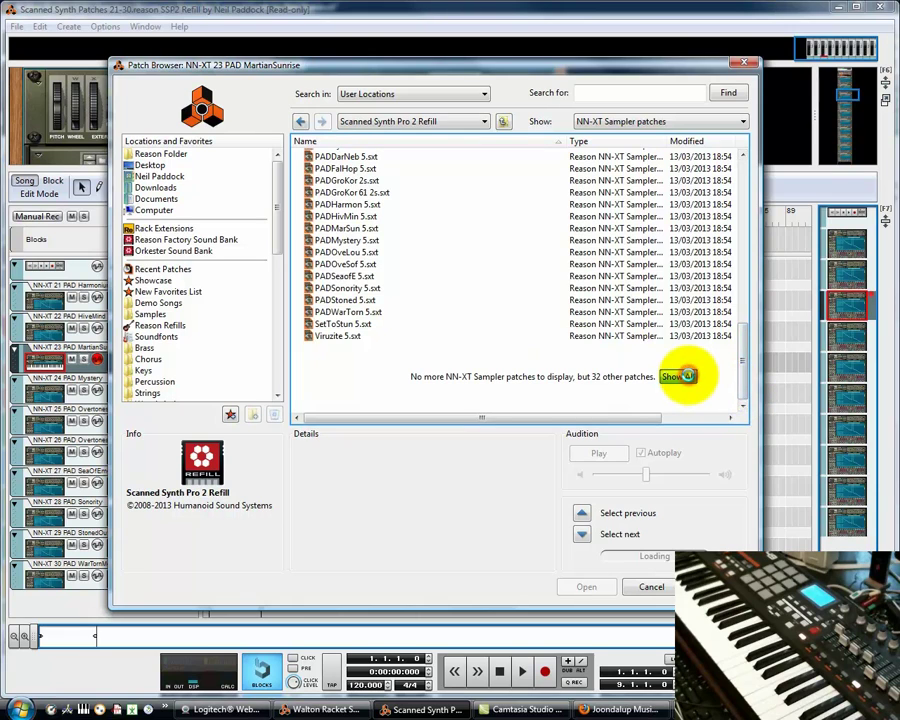
click(684, 376)
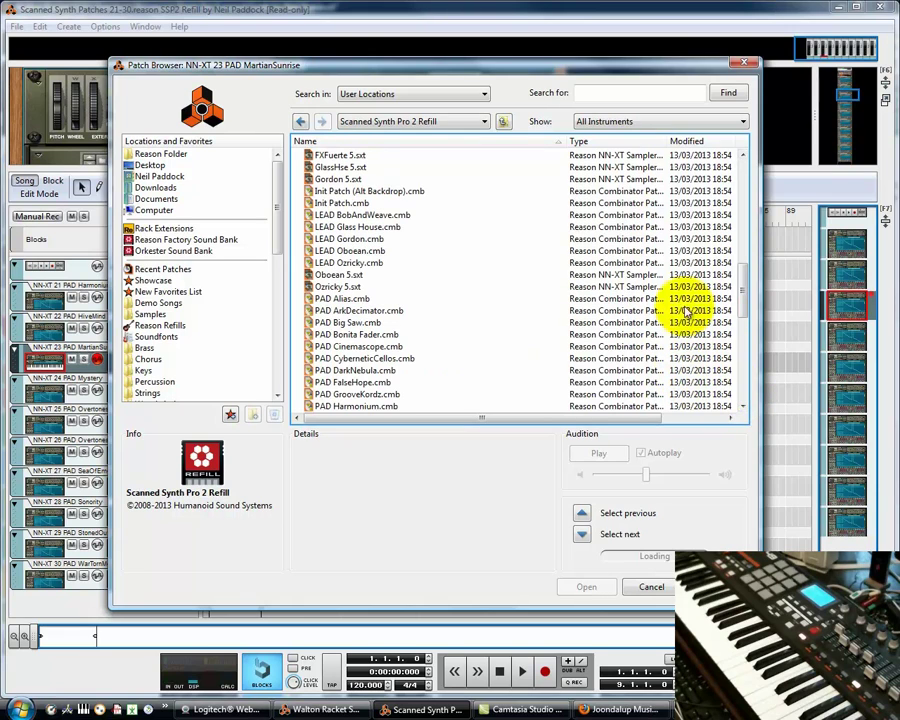
scroll(631, 147, down, 2)
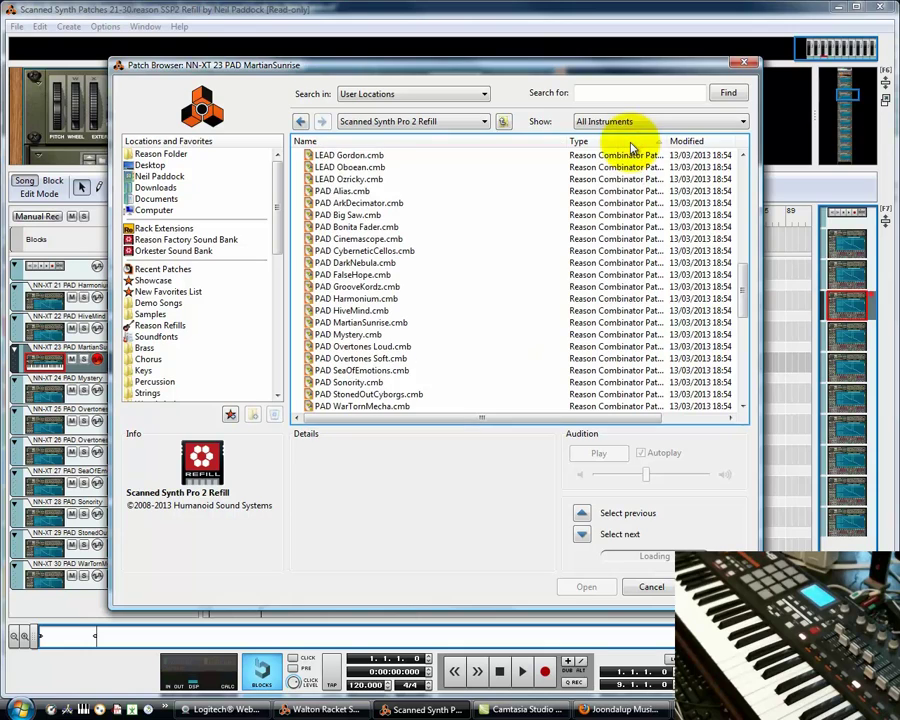
mouse_move(740, 295)
mouse_down()
mouse_move(743, 175)
mouse_move(736, 304)
mouse_up()
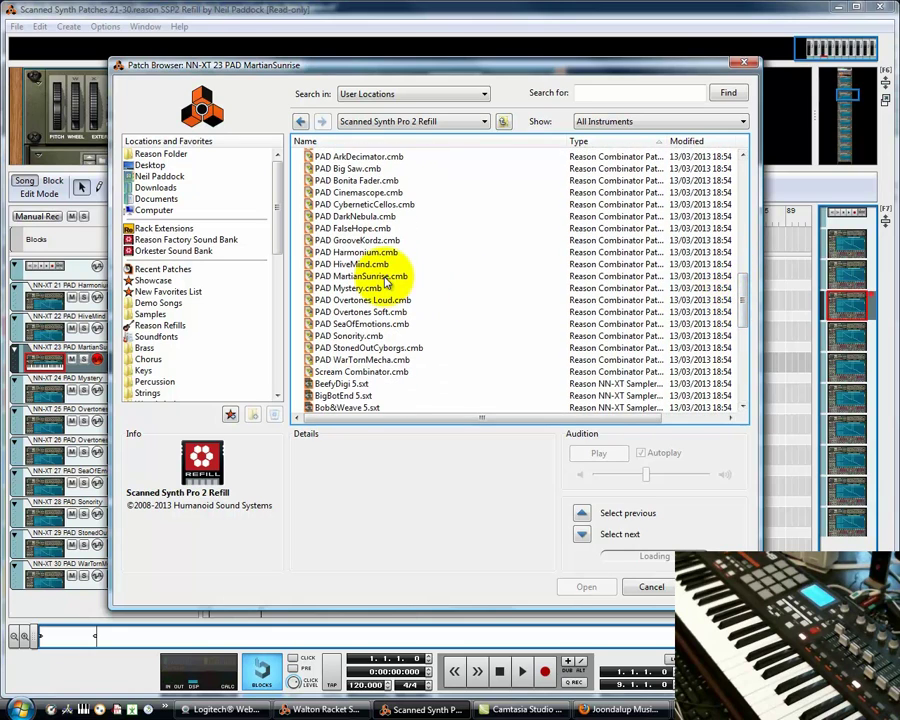
click(383, 277)
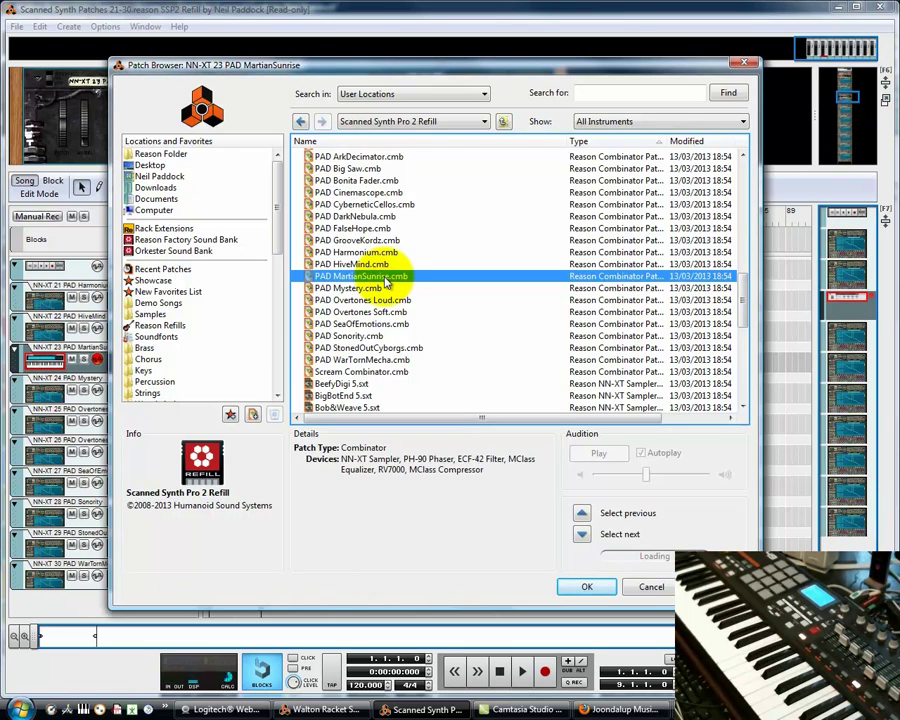
- Load the PAD MartianSunrise Combinator onto track 23 and enlarge the rack to view its devices
click(584, 586)
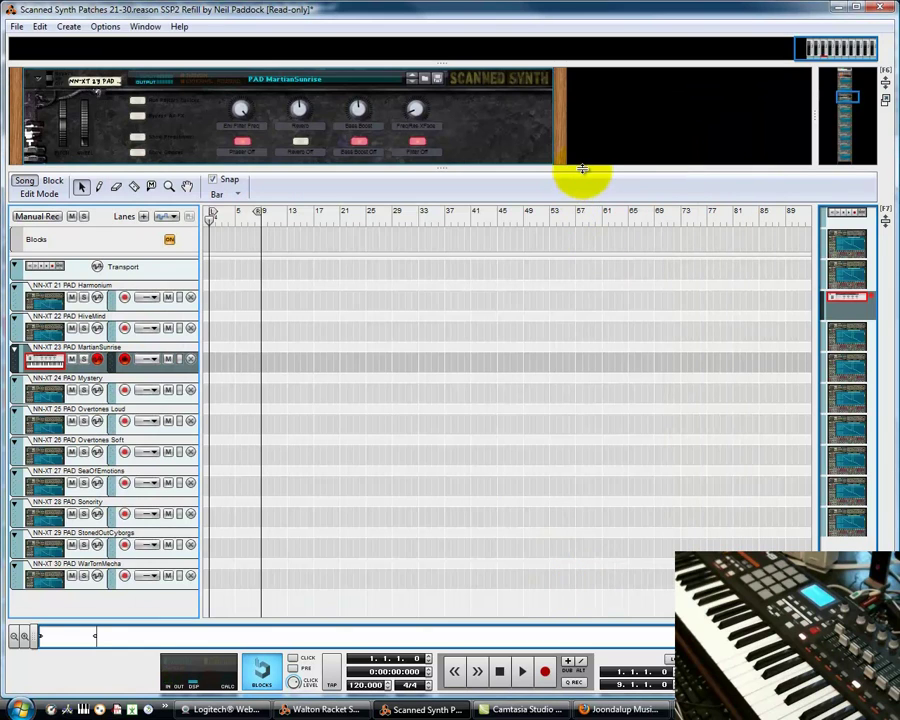
drag(583, 169, 568, 547)
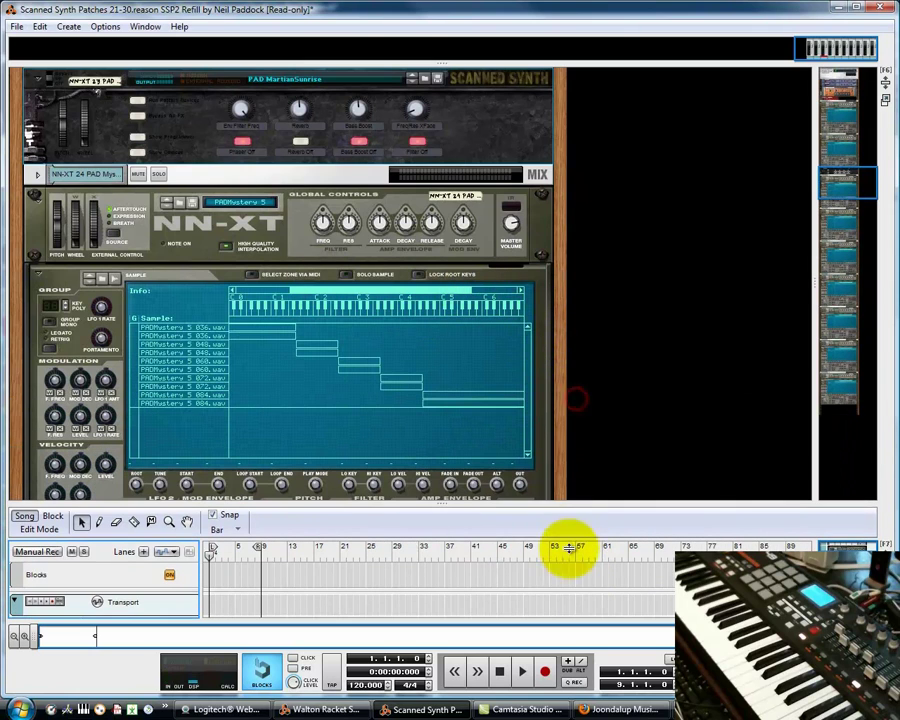
scroll(566, 300, down, 5)
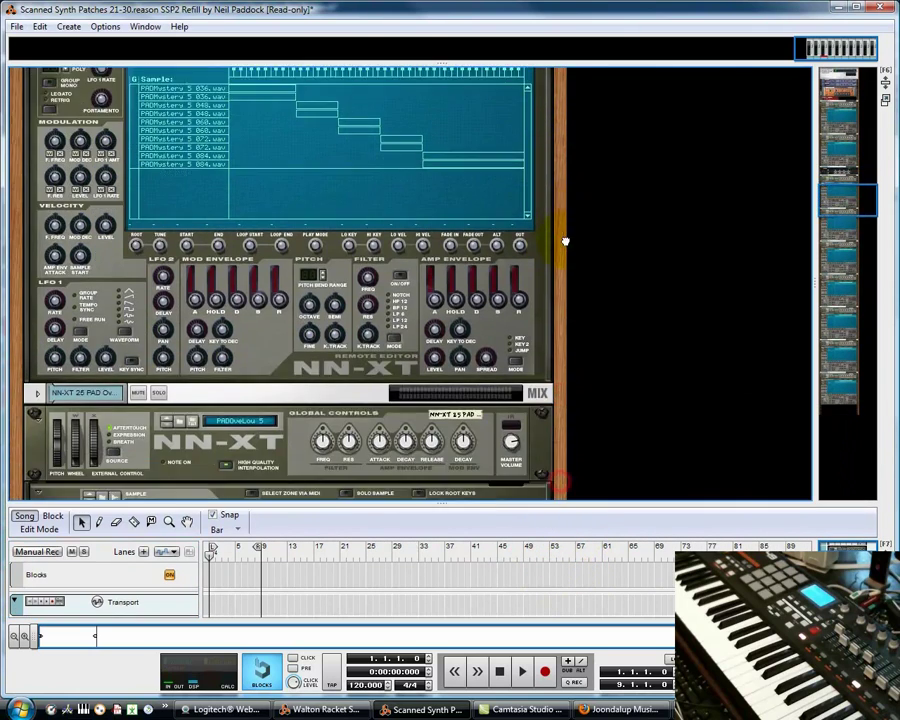
scroll(566, 240, up, 7)
scroll(143, 238, down, 2)
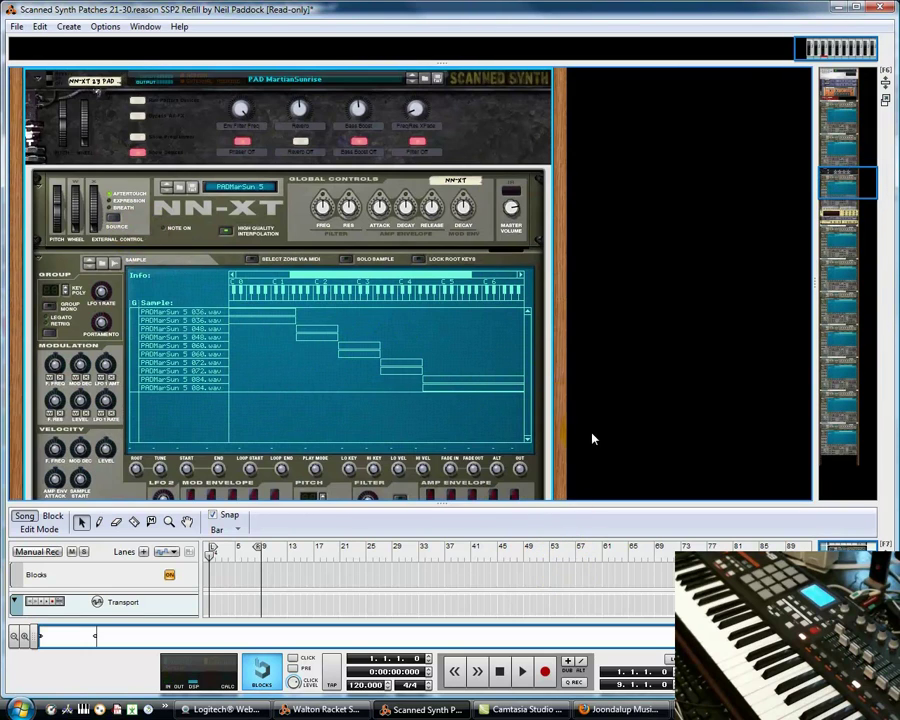
- Scroll through the PH-90, ECF-42, Equalizer, RV7000 and Compressor, then back to the Combinator panel
drag(560, 408, 533, 193)
drag(552, 362, 550, 250)
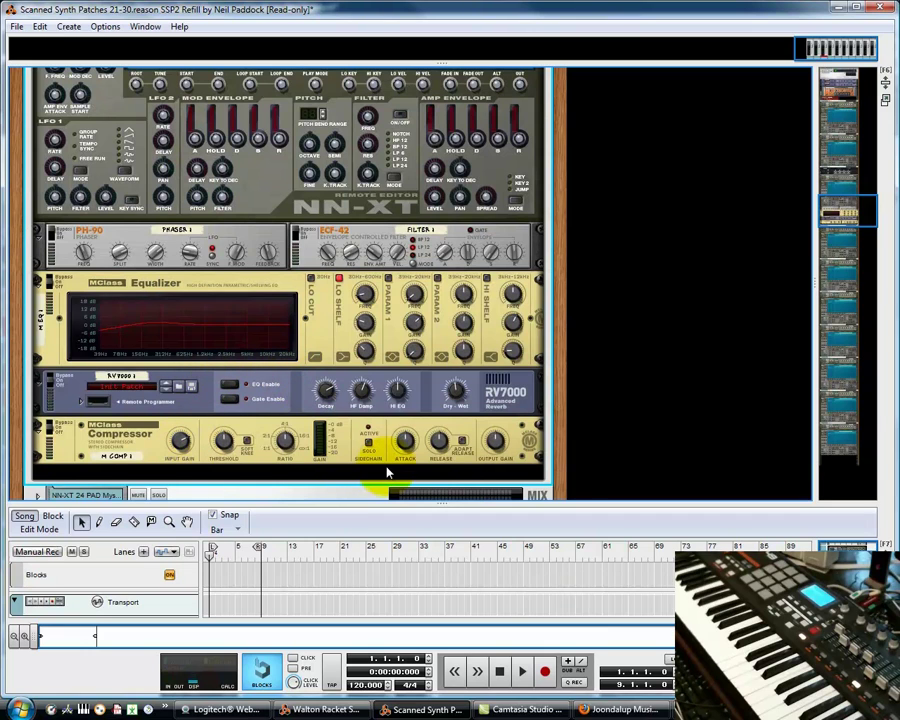
drag(561, 88, 559, 515)
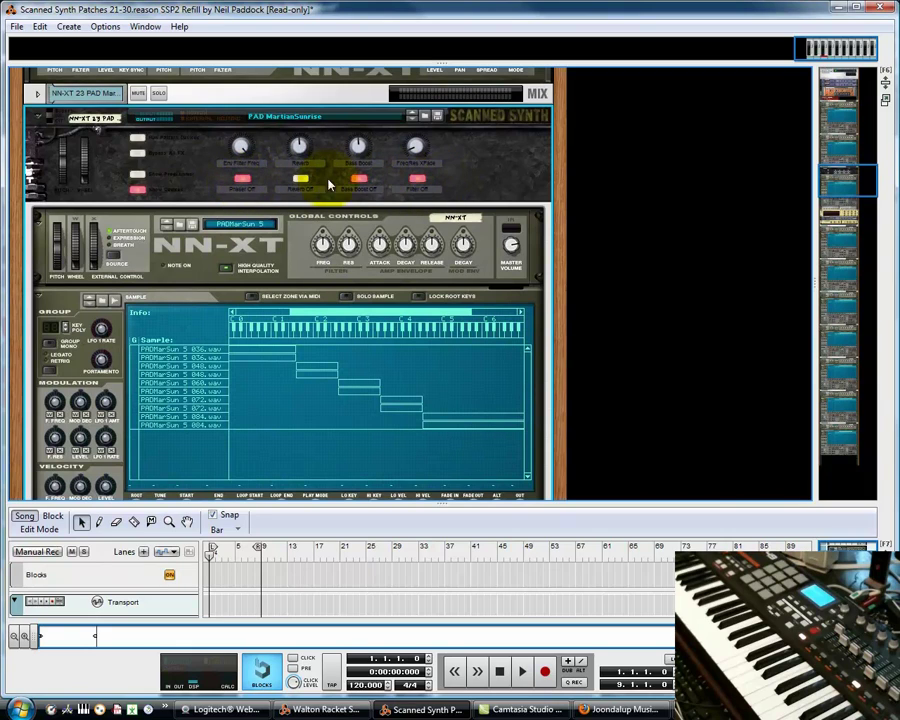
- Toggle Combinator Buttons 4 (filter), 1 (phaser) and 2 (reverb), then Bypass All FX while playing the patch
click(418, 180)
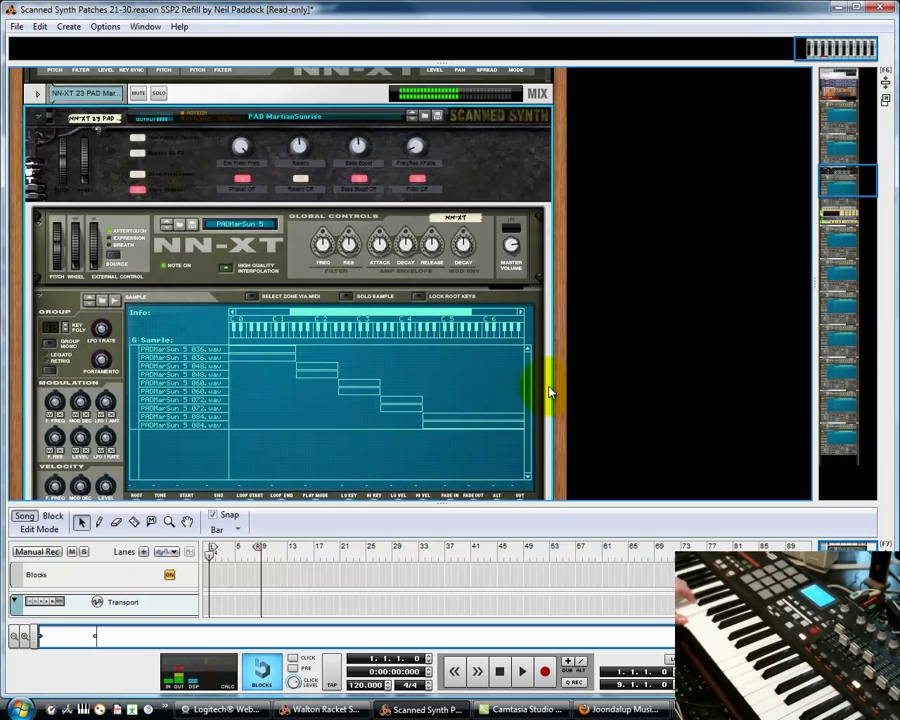
click(243, 181)
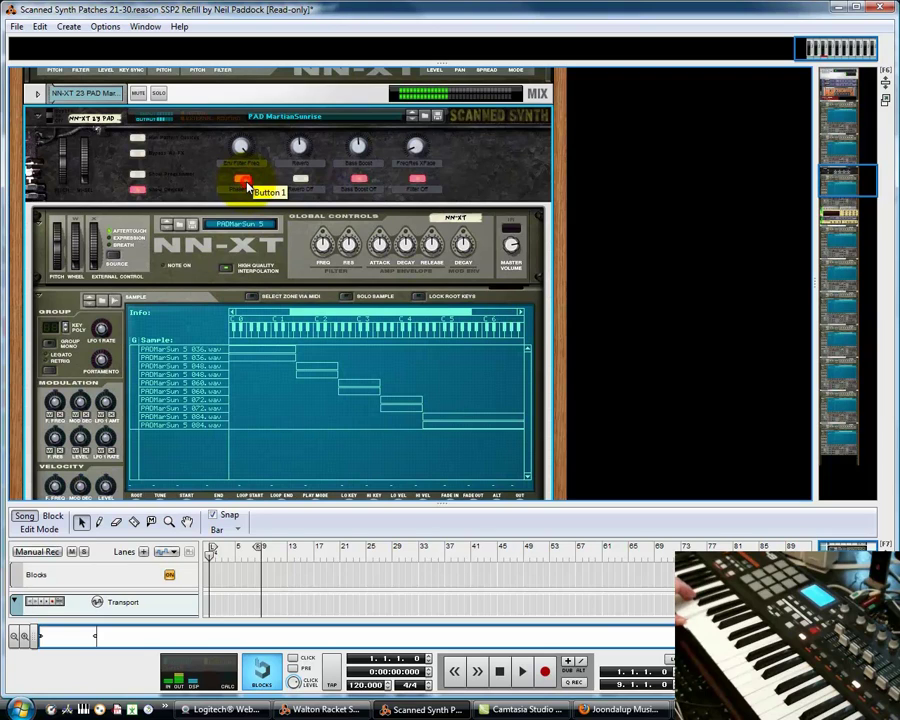
click(302, 184)
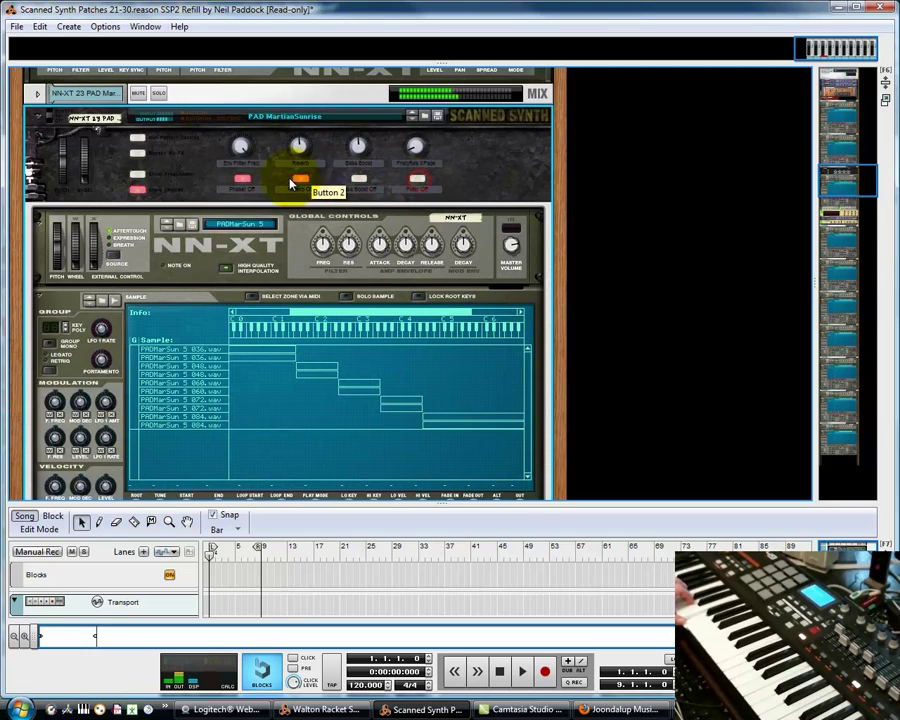
click(300, 183)
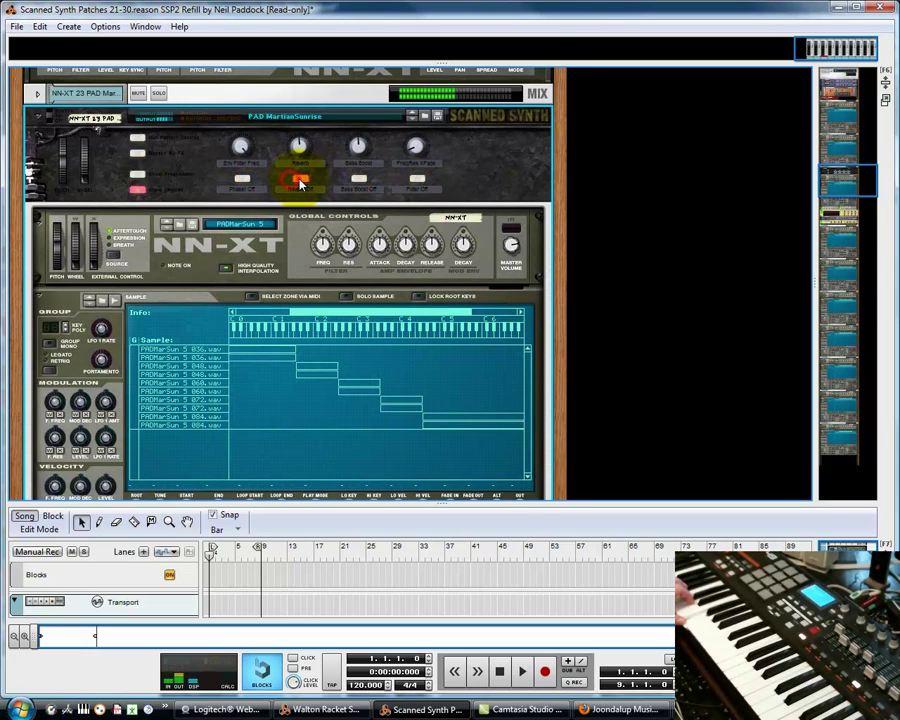
click(139, 153)
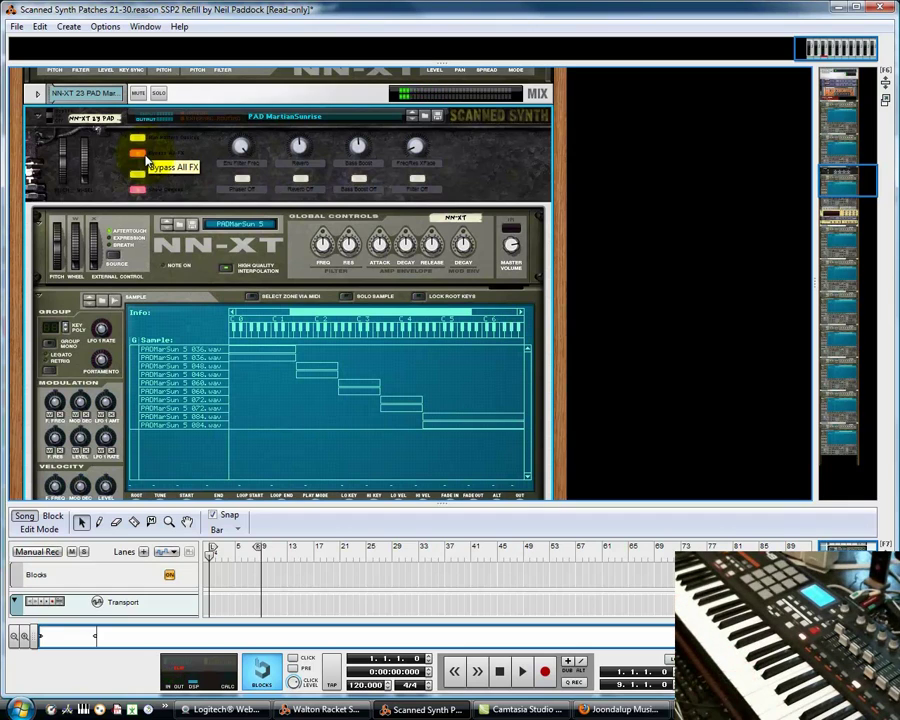
click(301, 179)
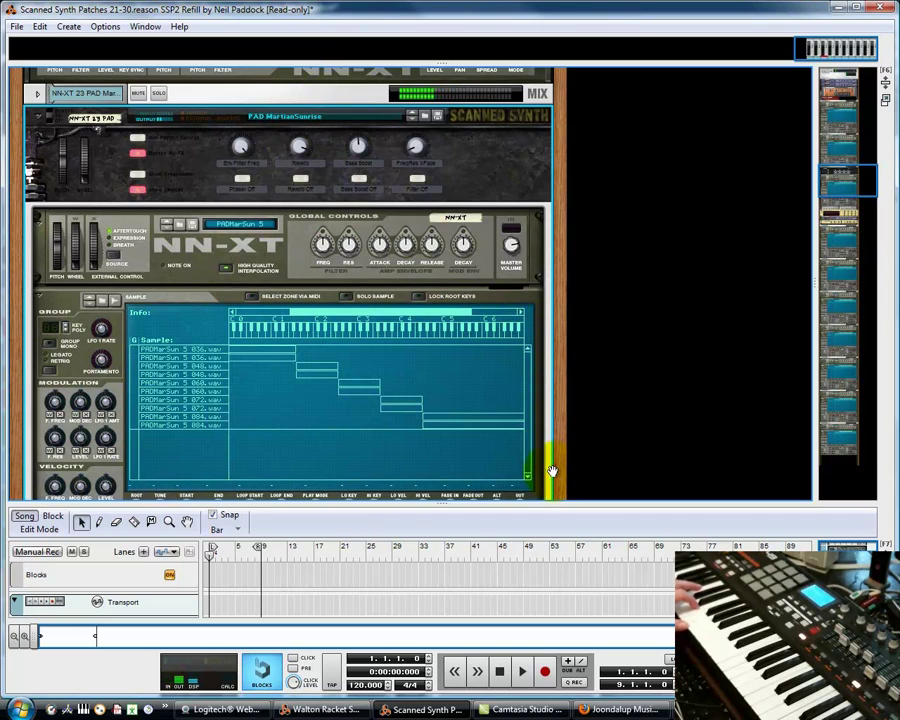
- Collapse the NN-XT remote editor to bring the effects into view
scroll(552, 437, down, 5)
scroll(523, 243, down, 2)
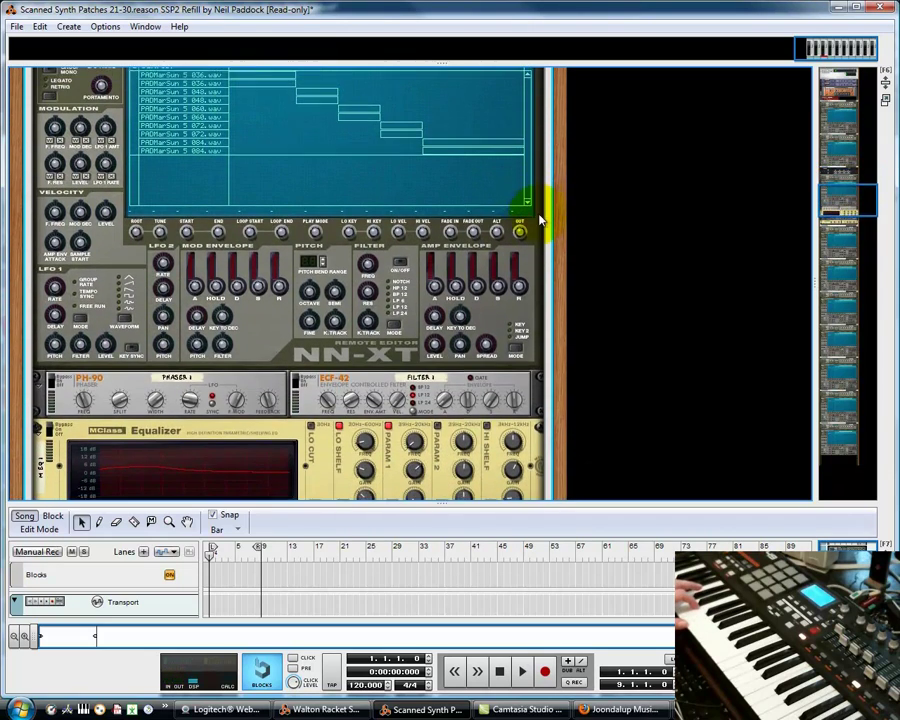
scroll(536, 200, up, 5)
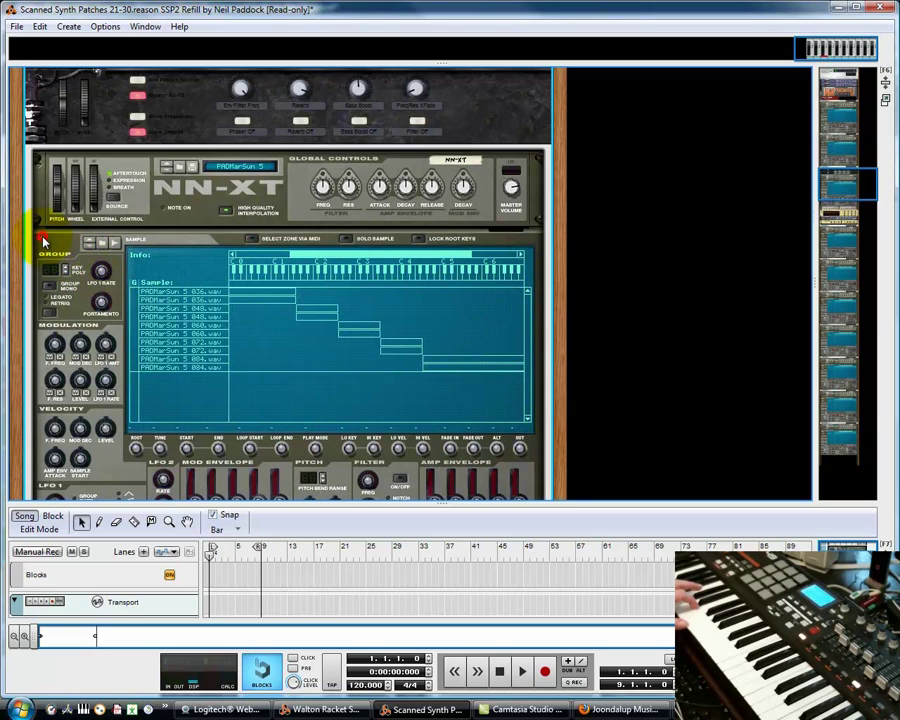
click(43, 242)
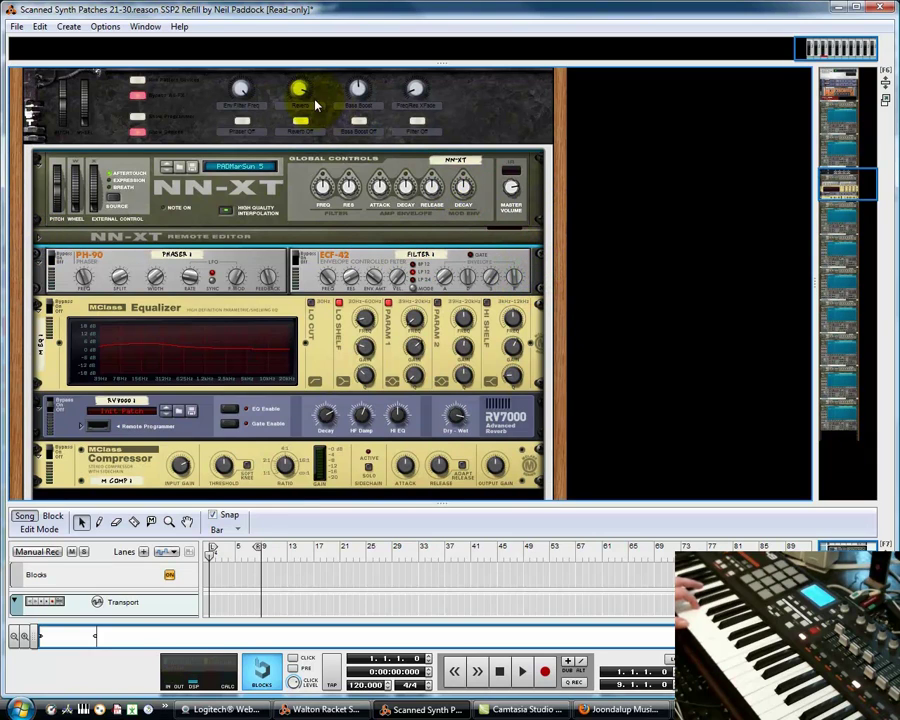
- Lower the Combinator's Rotary 2 reverb amount from 112 to 97
mouse_move(303, 94)
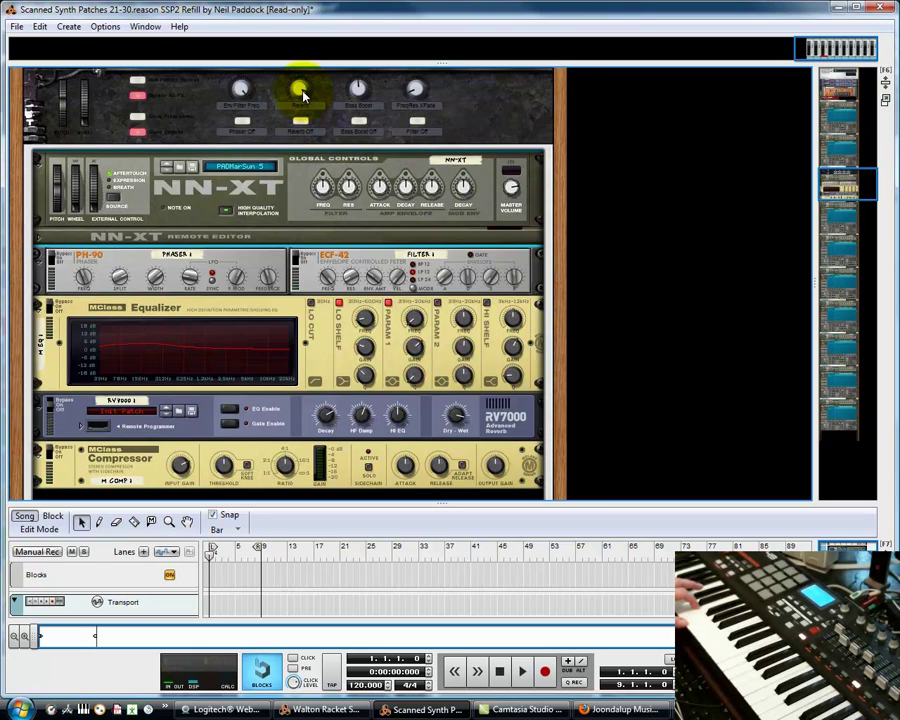
click(303, 94)
drag(303, 94, 324, 117)
- Flip the rack with Tab to inspect the cable routing, then back to the front panels
mouse_move(466, 416)
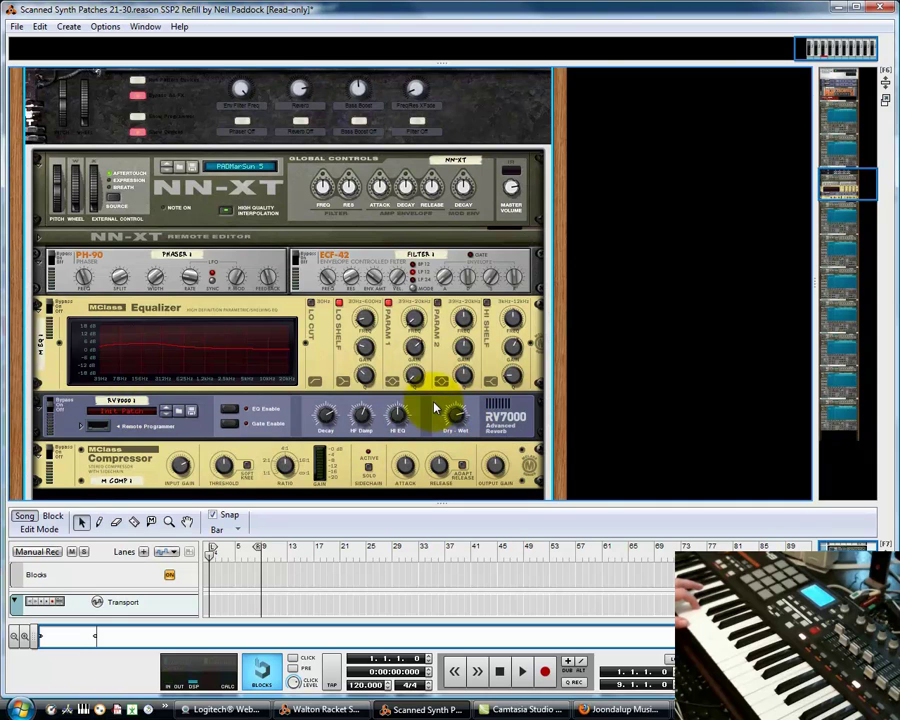
key(Tab)
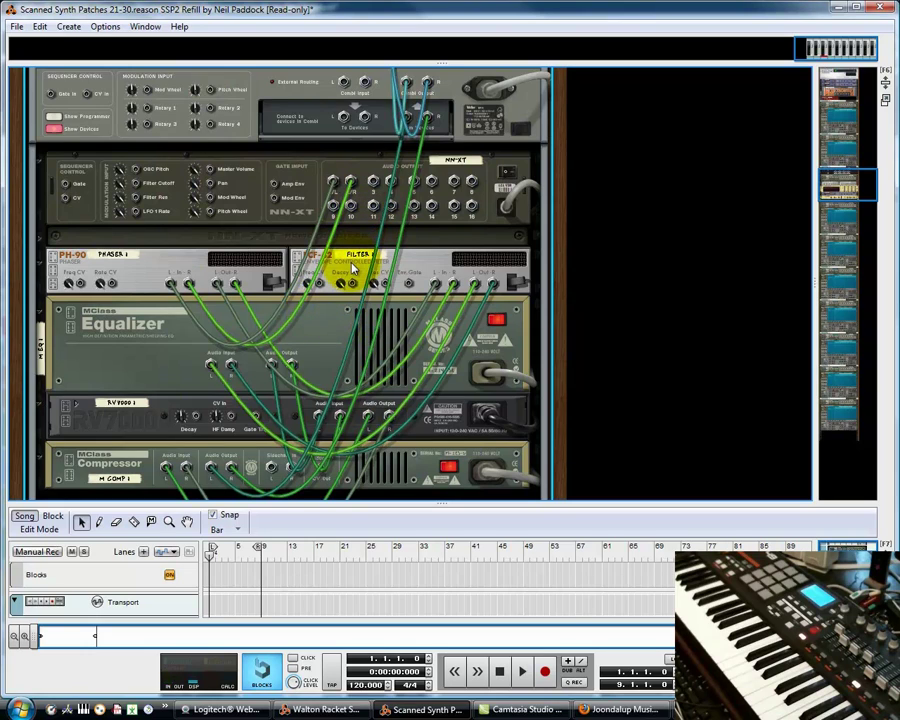
key(Tab)
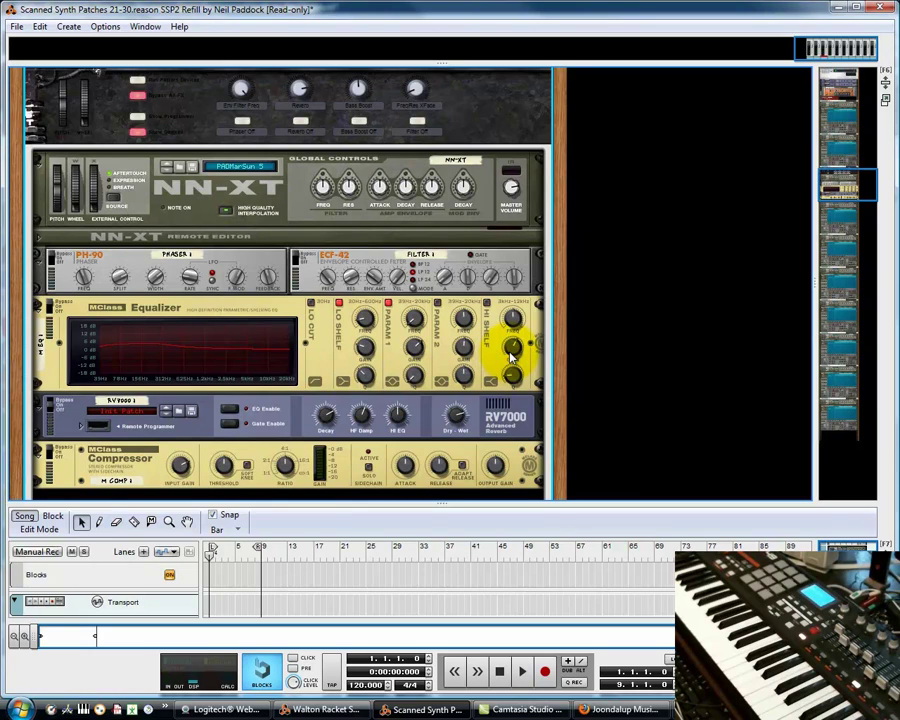
mouse_move(511, 355)
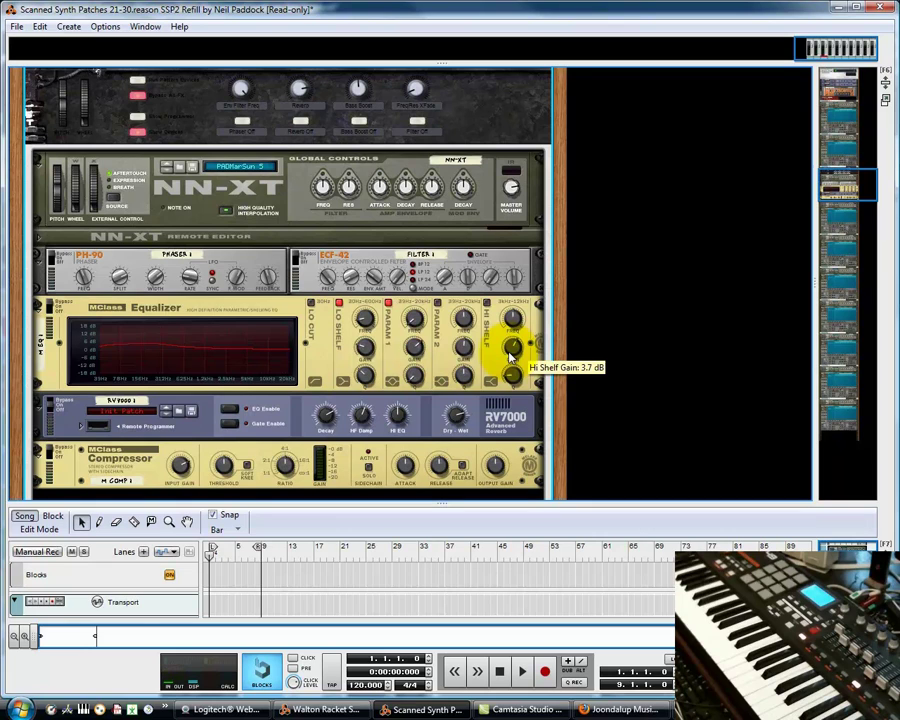
- Switch to the Walton Racket SSP2 demo song and play its opening bars
click(145, 26)
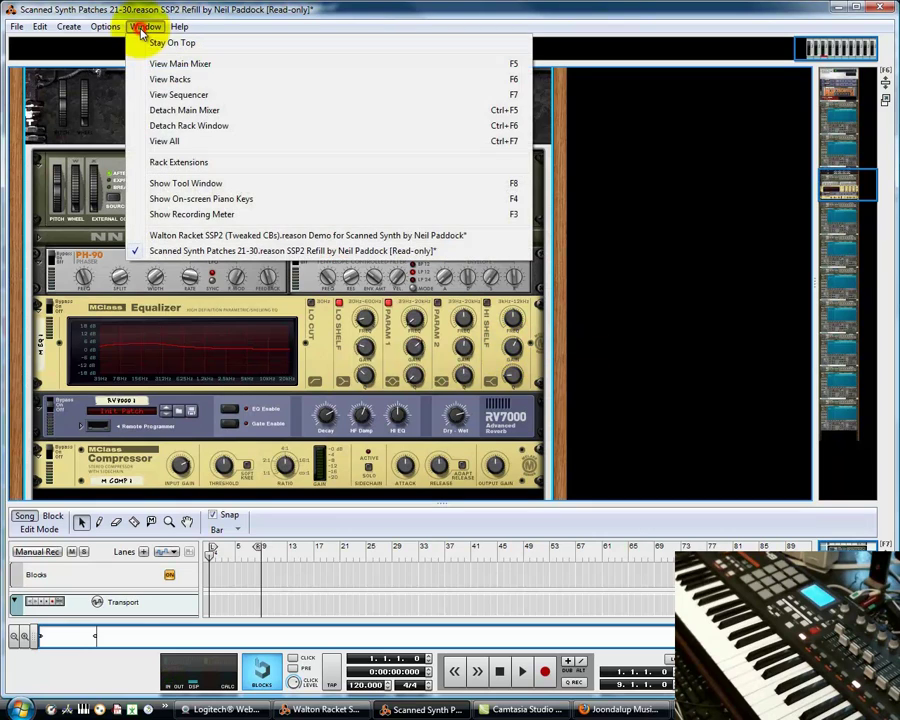
click(215, 235)
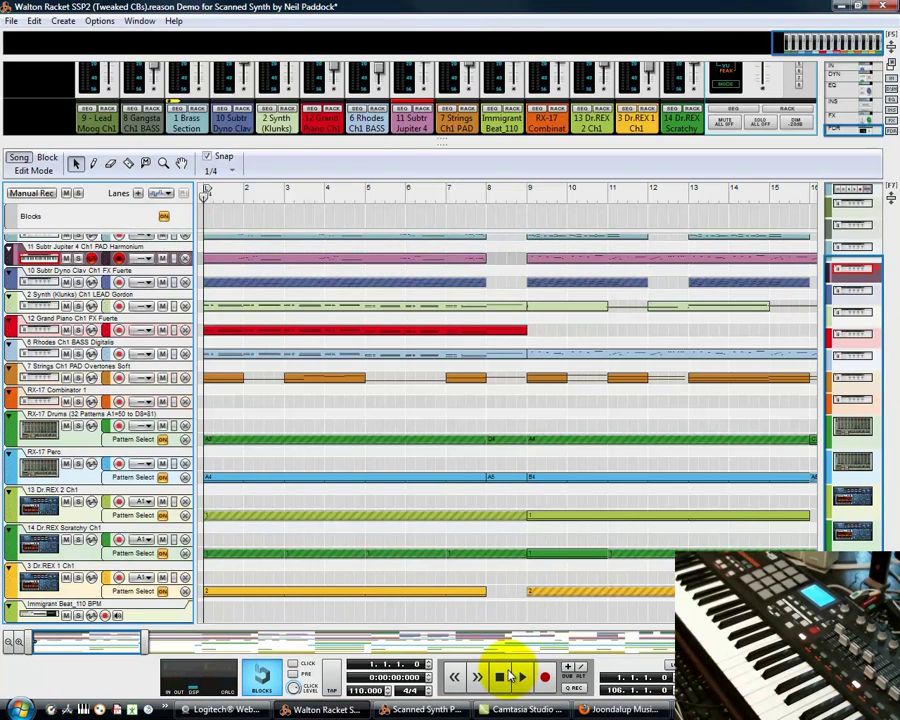
click(522, 678)
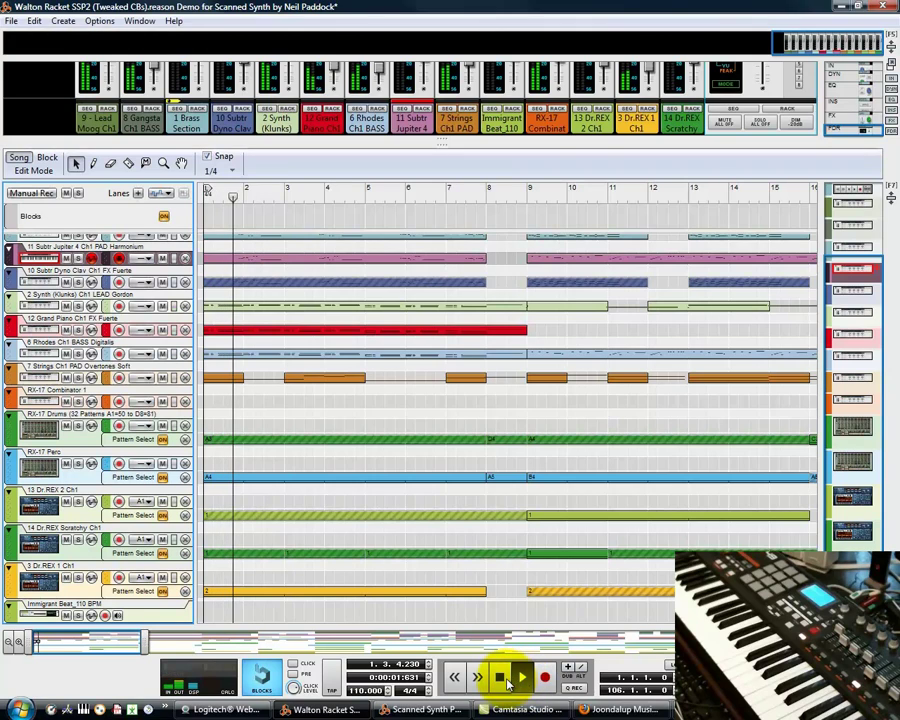
click(506, 680)
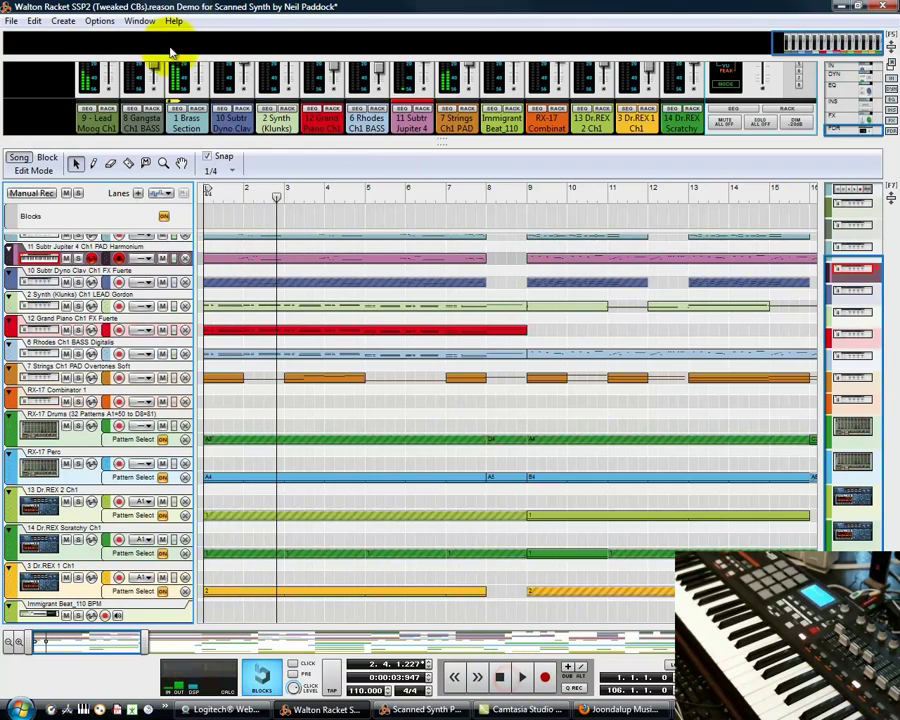
- Bring up the song browser on the Scanned Synth Pro 2 Refill files
click(9, 24)
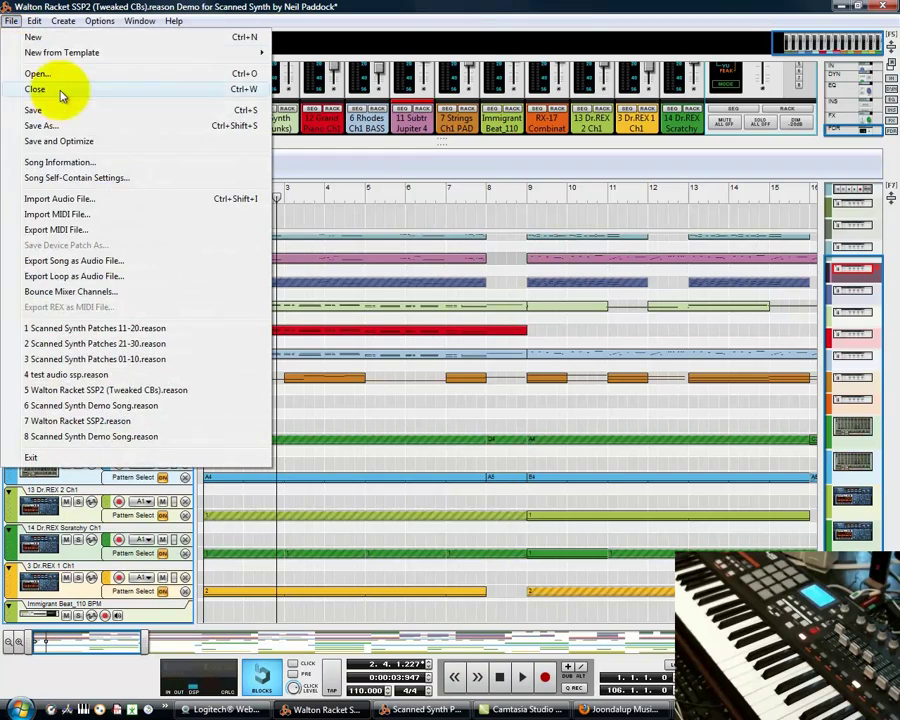
click(26, 74)
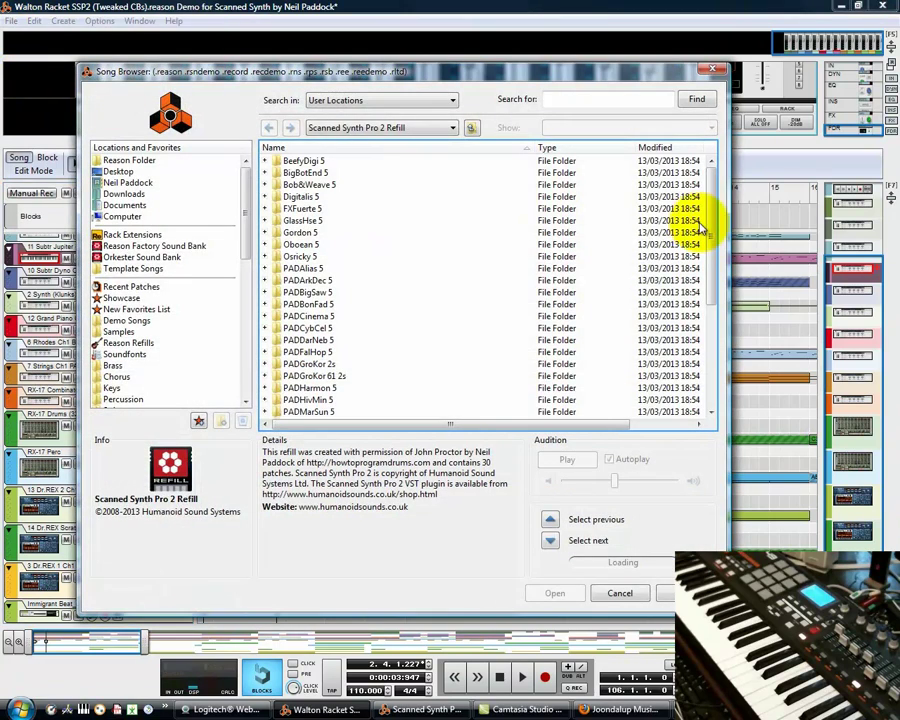
drag(708, 238, 700, 415)
- Load the 'Red Planet (edited).reason' demo song from the Song Browser
click(345, 354)
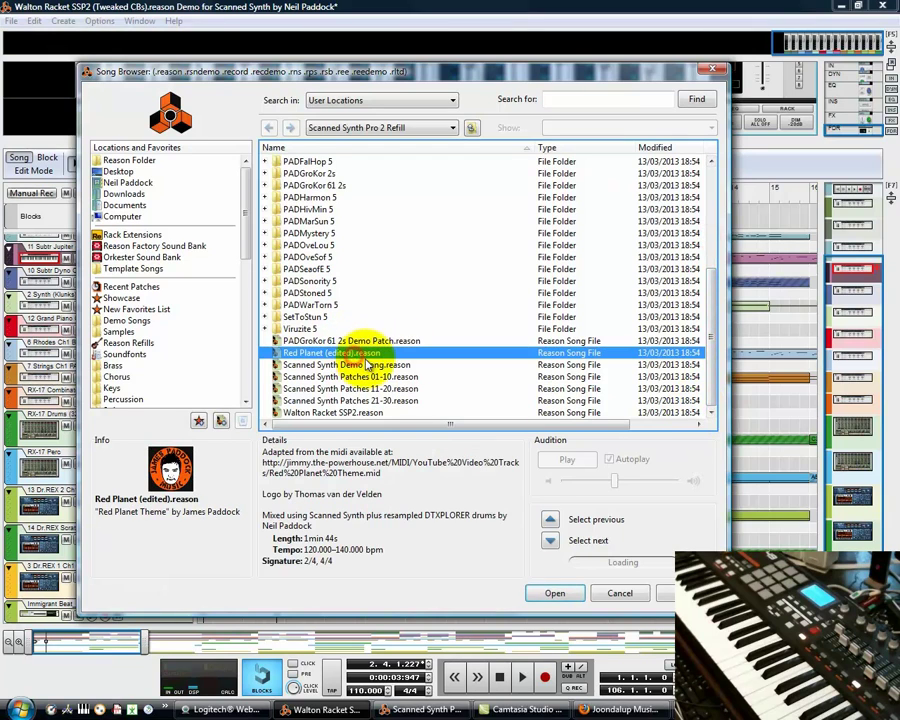
click(555, 593)
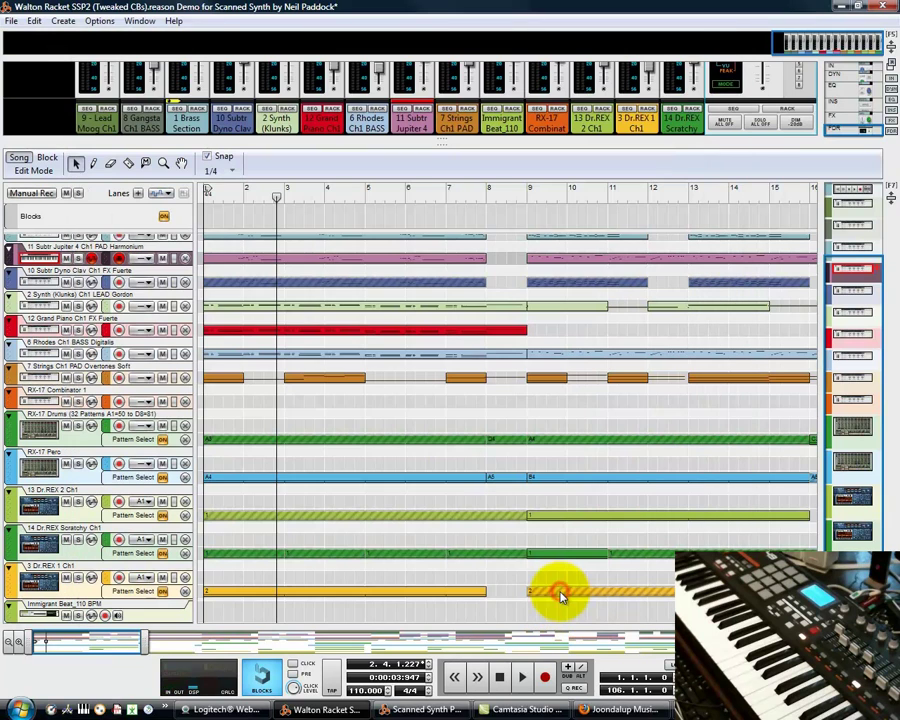